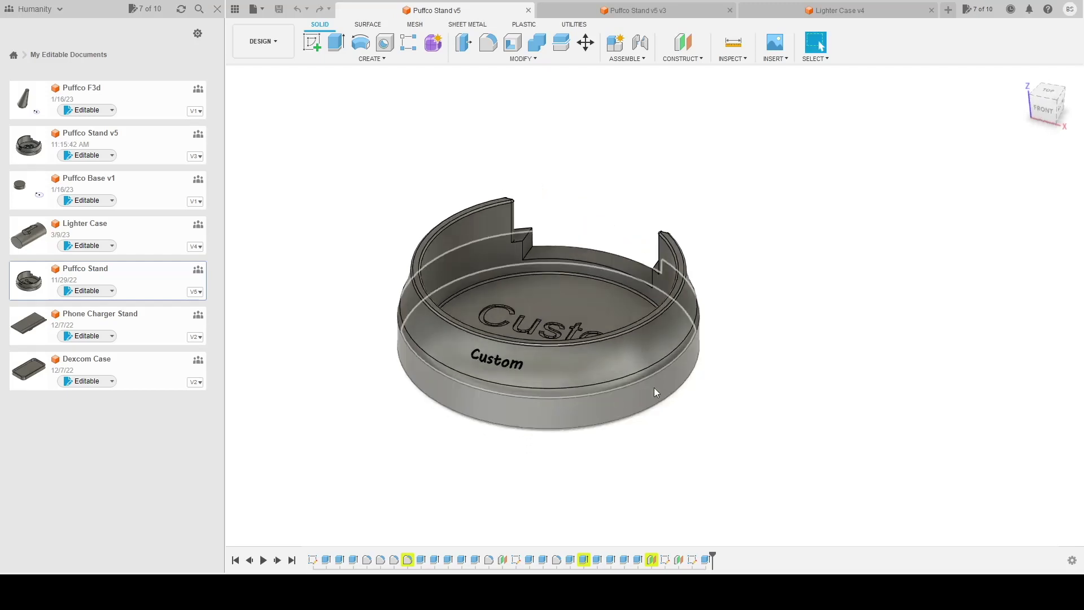
# Step: Orbit the stand to see it from other angles, looking down into its base
pyautogui.keyDown('shift'); pyautogui.moveTo(754, 363); pyautogui.dragTo(682, 383, button='middle'); pyautogui.keyUp('shift')
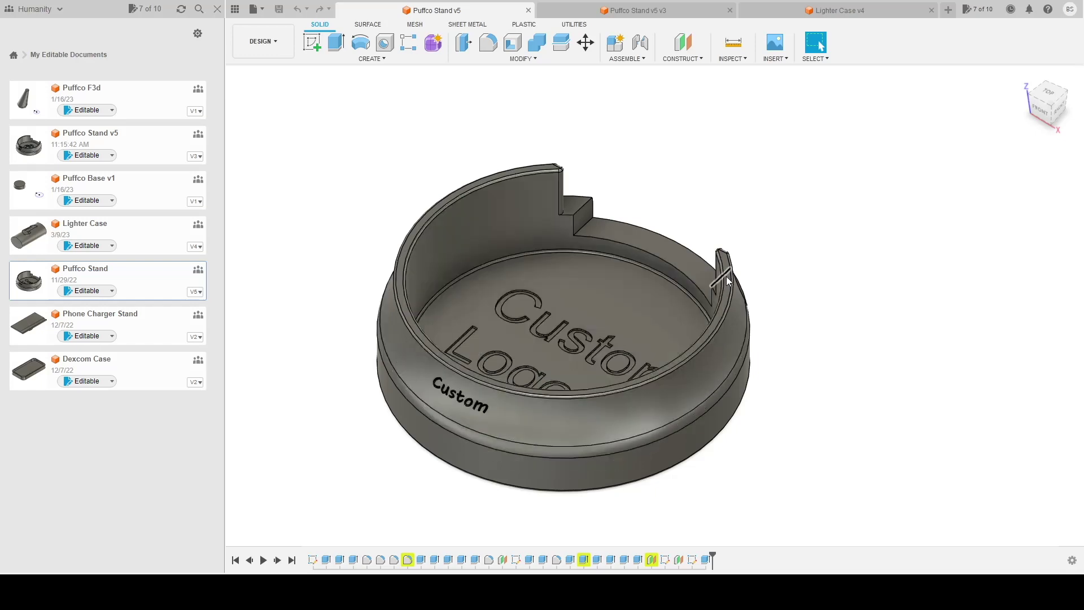
pyautogui.keyDown('shift'); pyautogui.moveTo(384, 282); pyautogui.dragTo(726, 268, button='middle'); pyautogui.keyUp('shift')
pyautogui.moveTo(783, 327); pyautogui.dragTo(806, 310, button='middle')
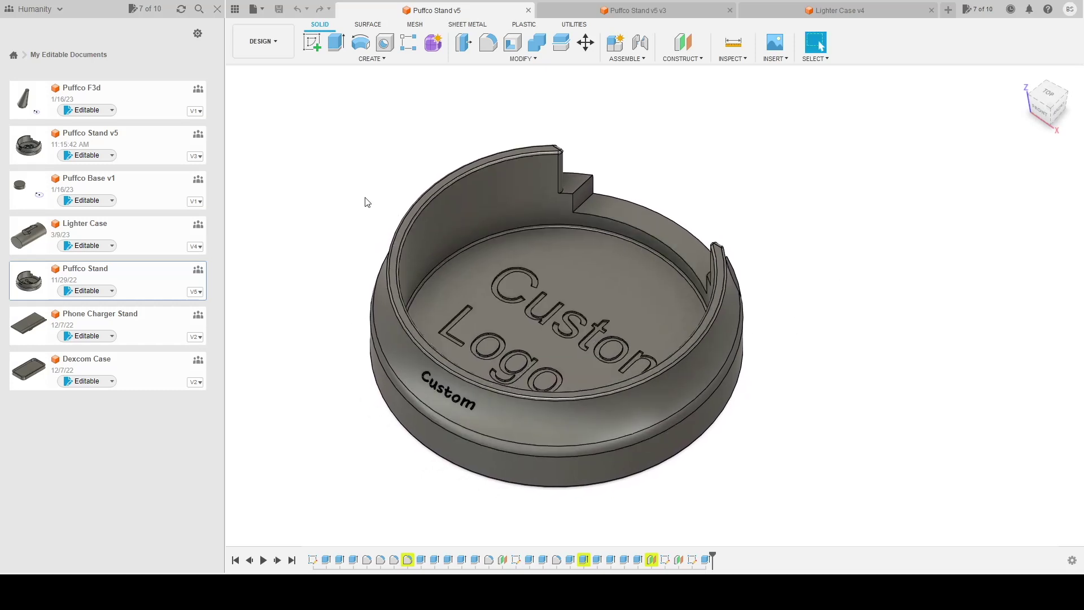
# Step: Open Puffco Stand v5, inspect its tiger logo and WHO DEY lettering, then open Lighter Case
pyautogui.click(167, 152)
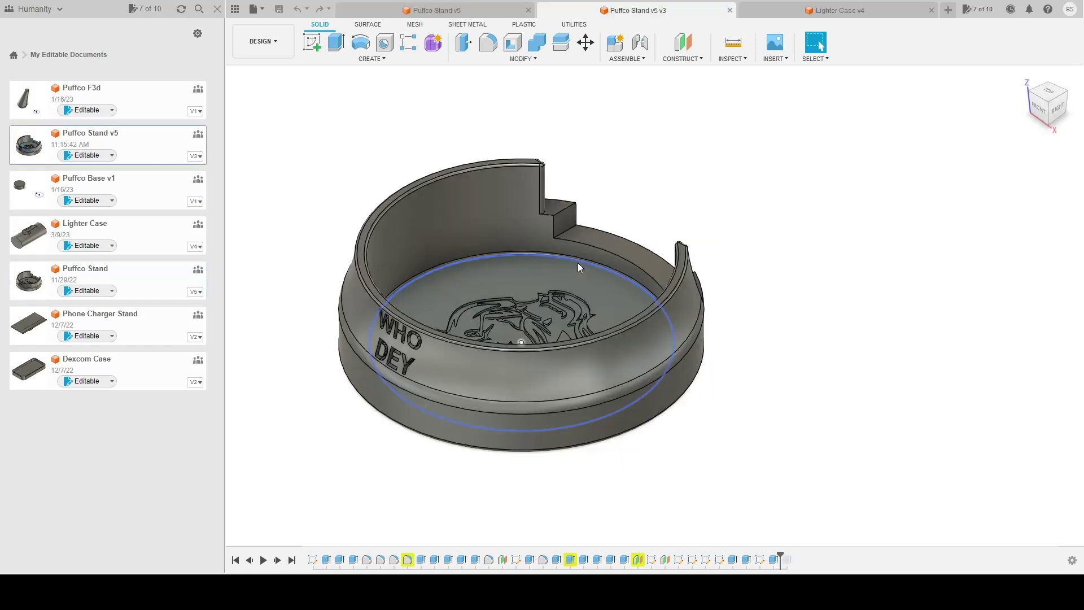
pyautogui.keyDown('shift'); pyautogui.moveTo(777, 245); pyautogui.dragTo(597, 280, button='middle'); pyautogui.keyUp('shift')
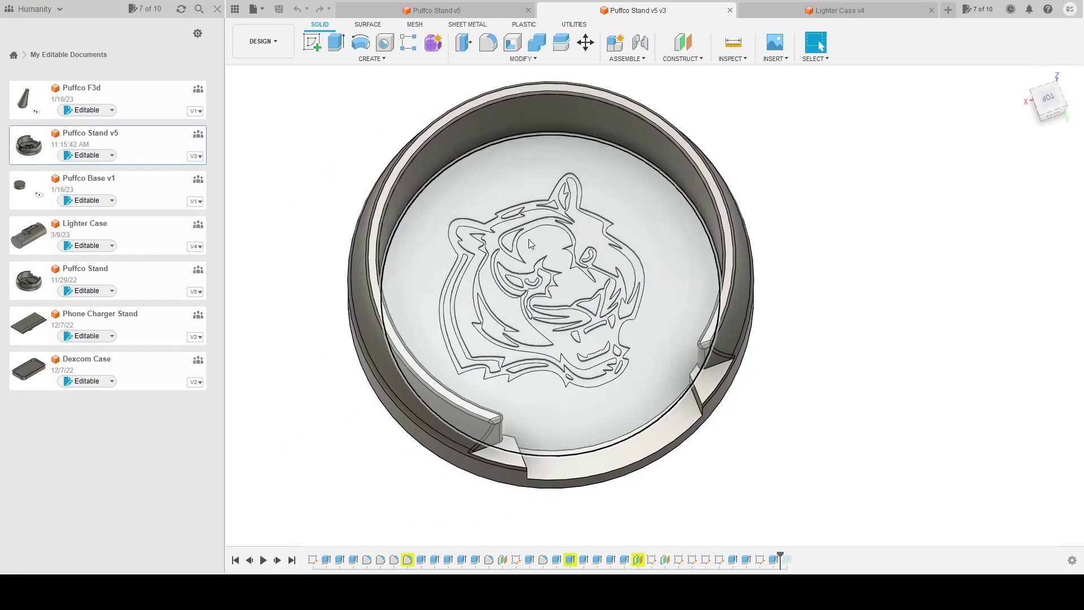
pyautogui.keyDown('shift'); pyautogui.moveTo(786, 404); pyautogui.dragTo(1002, 271, button='middle'); pyautogui.keyUp('shift')
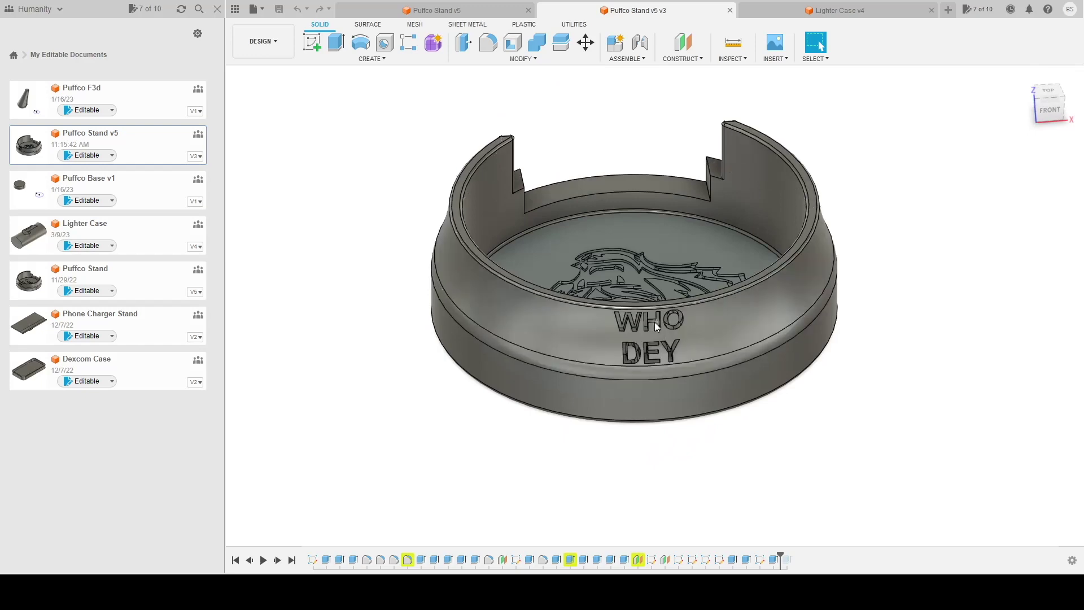
pyautogui.keyDown('shift'); pyautogui.moveTo(892, 390); pyautogui.dragTo(871, 406, button='middle'); pyautogui.keyUp('shift')
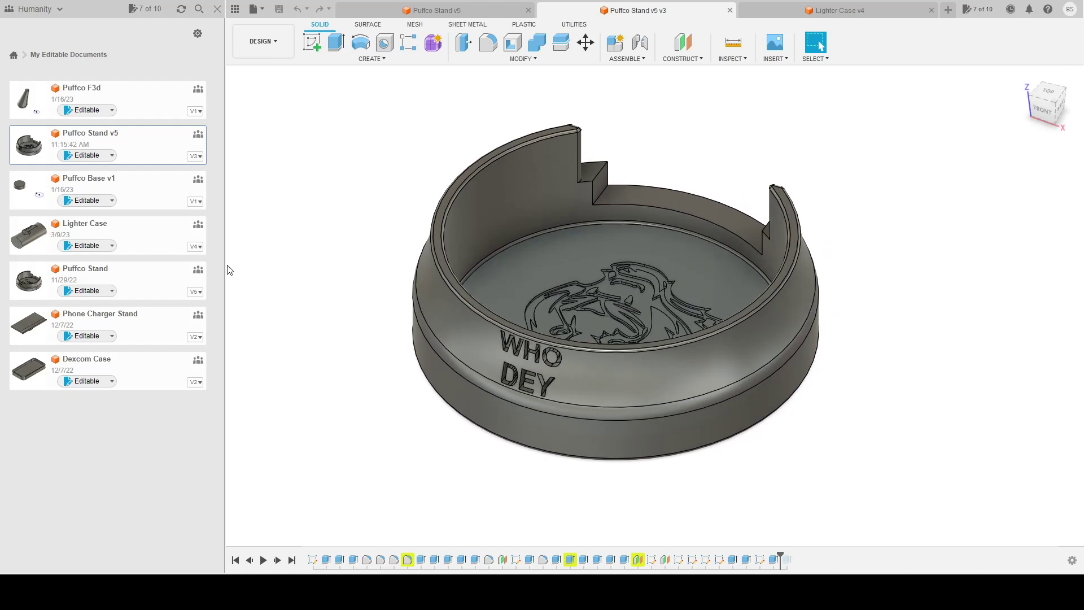
pyautogui.doubleClick(107, 235)
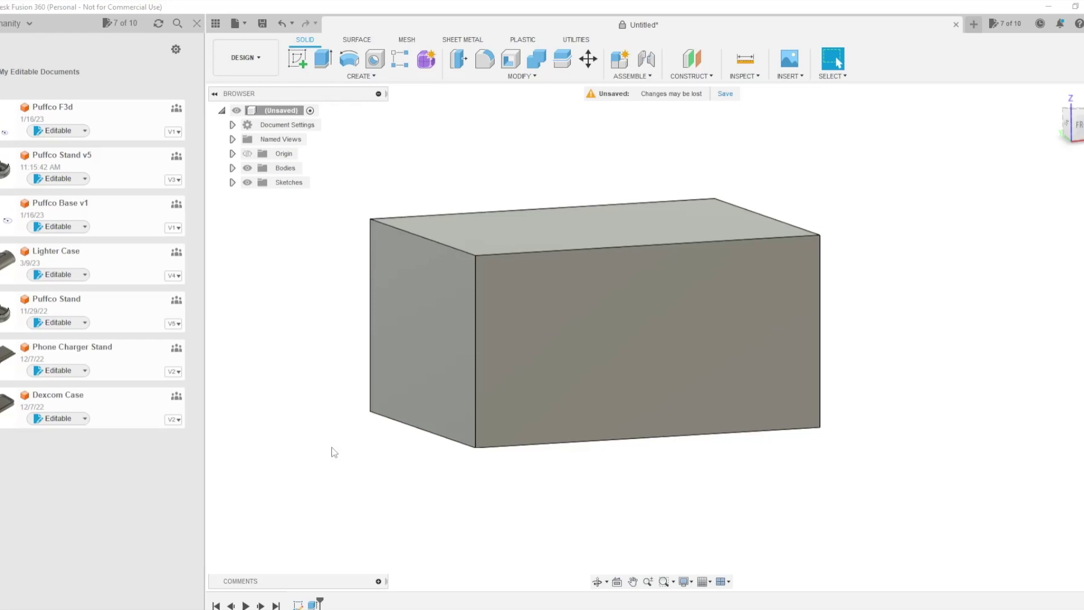
# Step: Orbit the new box to show its top and right faces and list the Construct tools
pyautogui.keyDown('shift'); pyautogui.moveTo(937, 316); pyautogui.dragTo(876, 306, button='middle'); pyautogui.keyUp('shift')
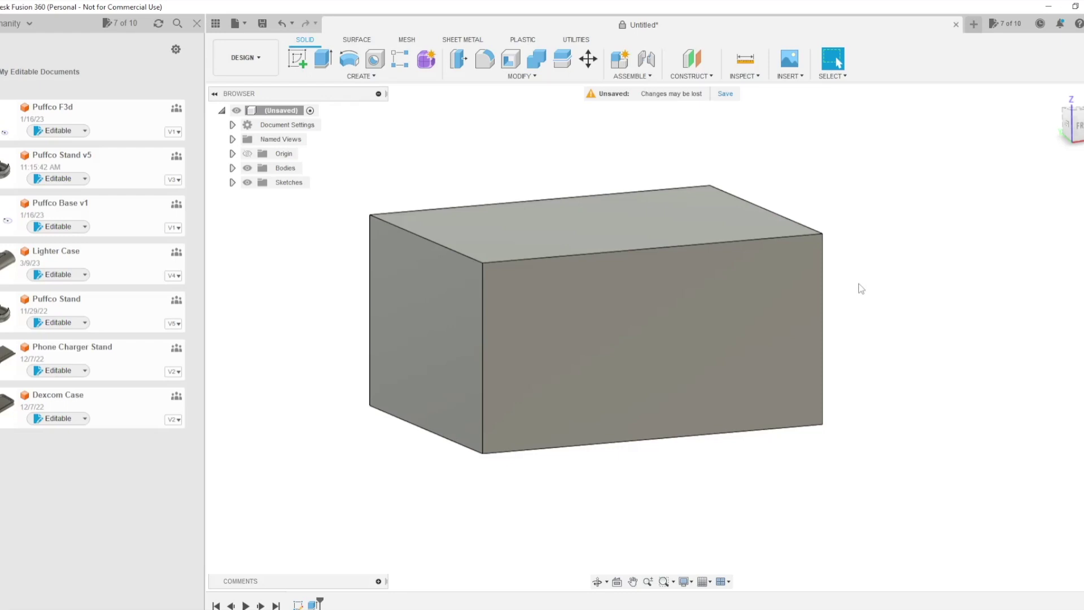
pyautogui.keyDown('shift'); pyautogui.moveTo(914, 237); pyautogui.dragTo(863, 217, button='middle'); pyautogui.keyUp('shift')
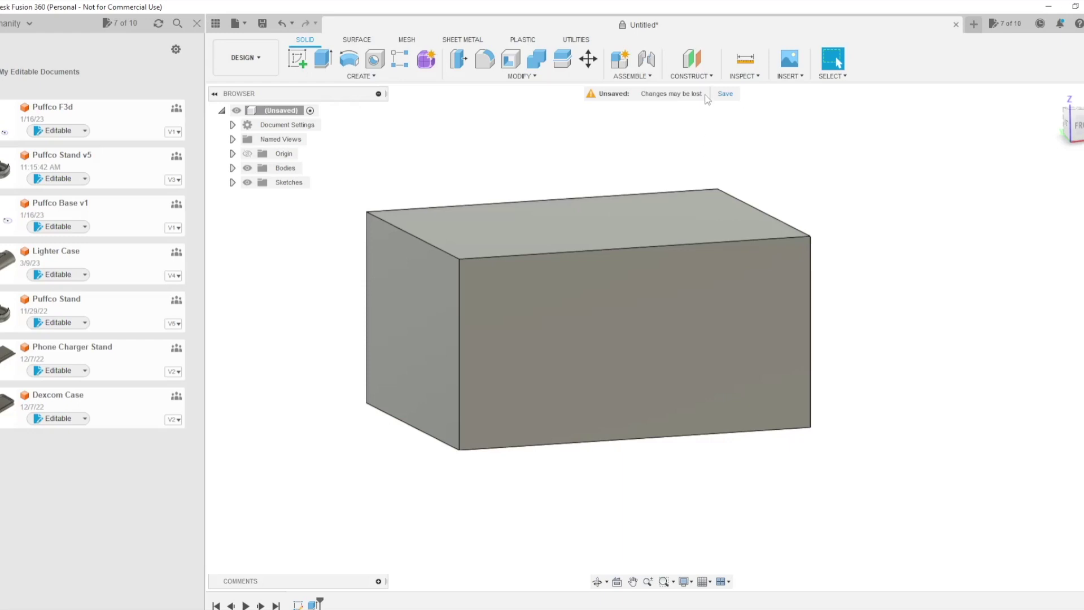
pyautogui.click(703, 75)
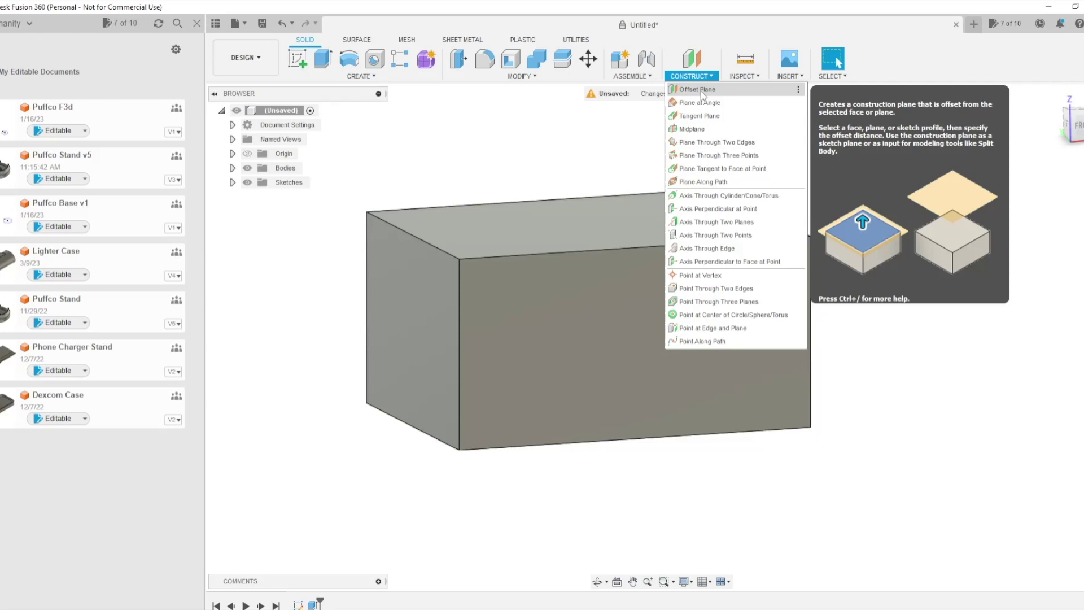
# Step: Start an offset plane from the XY base plane, hiding bodies to select it
pyautogui.click(702, 93)
pyautogui.moveTo(846, 383)
pyautogui.keyDown('shift'); pyautogui.mouseDown(button='middle')
pyautogui.moveTo(866, 387)
pyautogui.moveTo(867, 416)
pyautogui.moveTo(838, 388)
pyautogui.mouseUp(button='middle'); pyautogui.keyUp('shift')
pyautogui.keyDown('shift'); pyautogui.moveTo(768, 417); pyautogui.dragTo(678, 449, button='middle'); pyautogui.keyUp('shift')
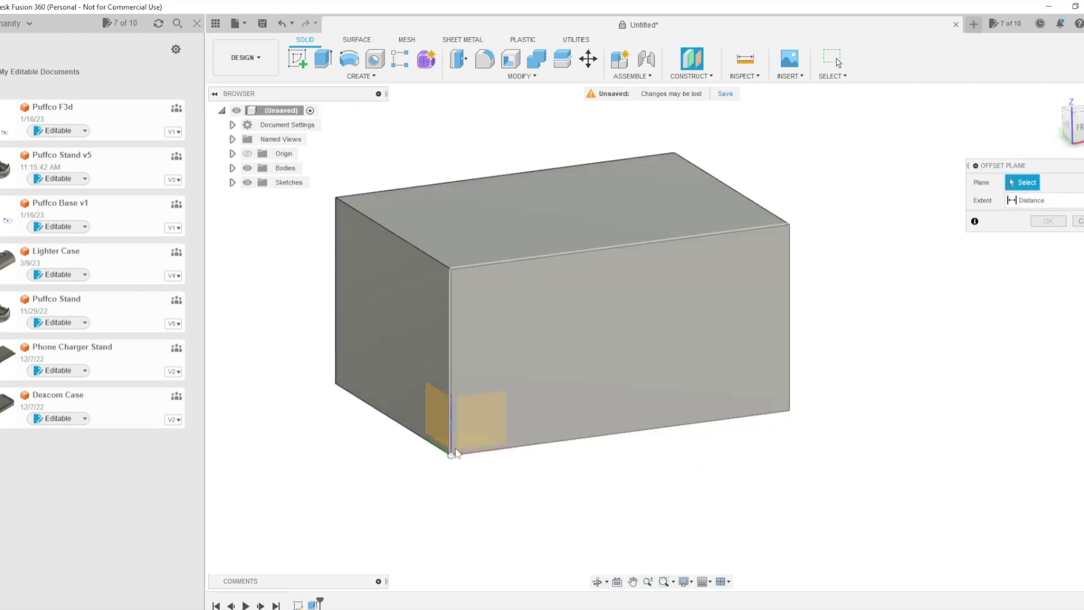
pyautogui.click(247, 167)
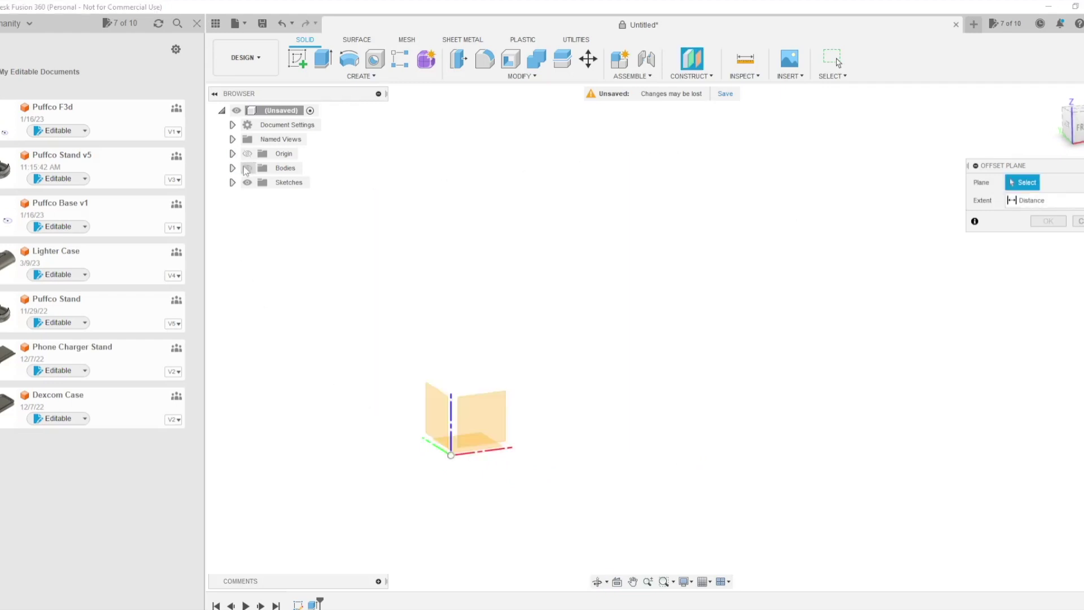
pyautogui.moveTo(490, 294)
pyautogui.keyDown('shift'); pyautogui.mouseDown(button='middle')
pyautogui.moveTo(500, 295)
pyautogui.moveTo(491, 406)
pyautogui.moveTo(556, 382)
pyautogui.moveTo(578, 348)
pyautogui.moveTo(512, 395)
pyautogui.moveTo(514, 382)
pyautogui.moveTo(593, 337)
pyautogui.moveTo(600, 302)
pyautogui.moveTo(587, 326)
pyautogui.mouseUp(button='middle'); pyautogui.keyUp('shift')
pyautogui.click(515, 382)
pyautogui.moveTo(543, 345); pyautogui.dragTo(546, 288)
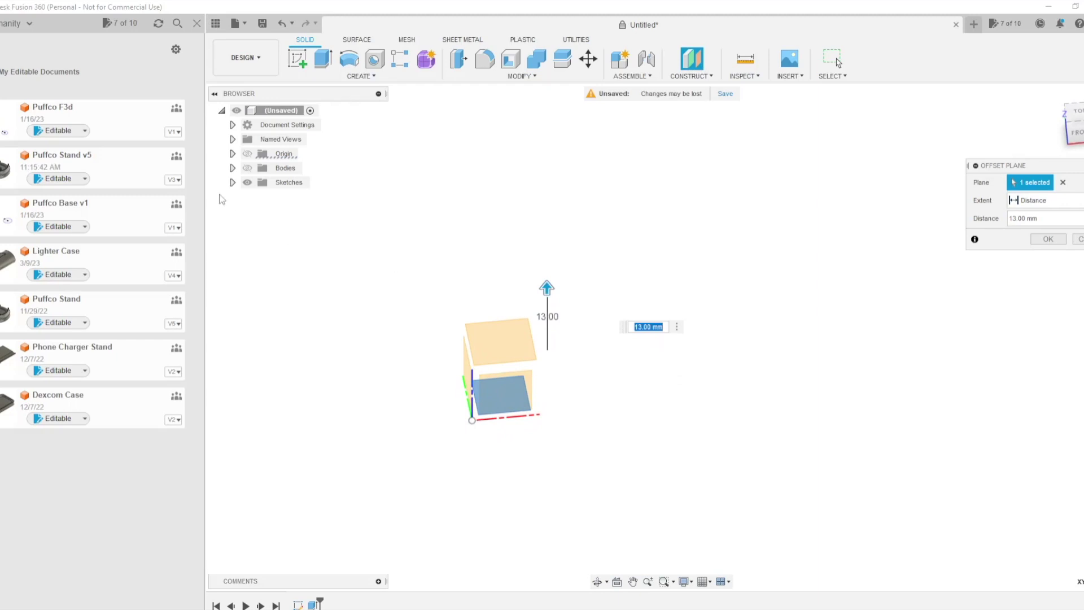
pyautogui.click(247, 169)
# Step: Raise the offset plane to the box's top face at 62.00 mm and confirm it
pyautogui.keyDown('shift'); pyautogui.moveTo(594, 402); pyautogui.dragTo(637, 430, button='middle'); pyautogui.keyUp('shift')
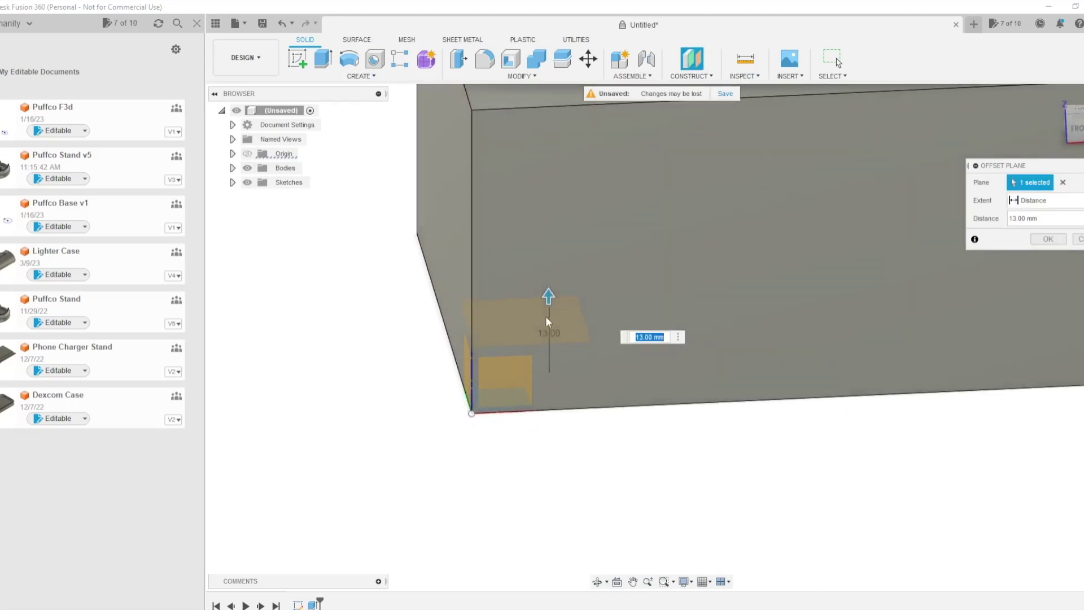
pyautogui.moveTo(546, 293); pyautogui.dragTo(548, 96)
pyautogui.keyDown('shift'); pyautogui.moveTo(735, 451); pyautogui.dragTo(695, 494, button='middle'); pyautogui.keyUp('shift')
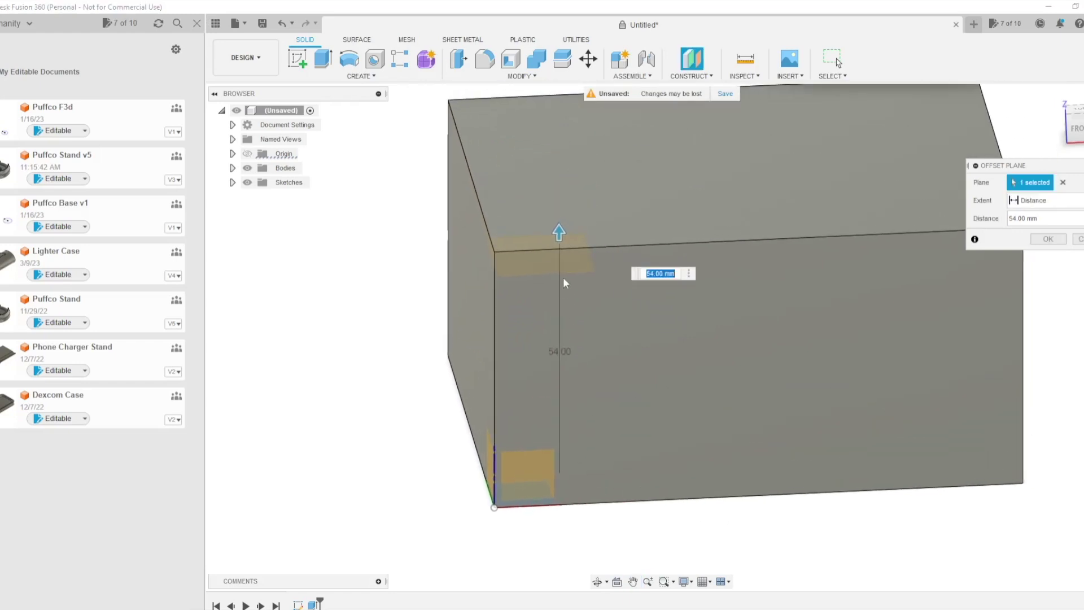
pyautogui.moveTo(561, 232); pyautogui.dragTo(564, 207)
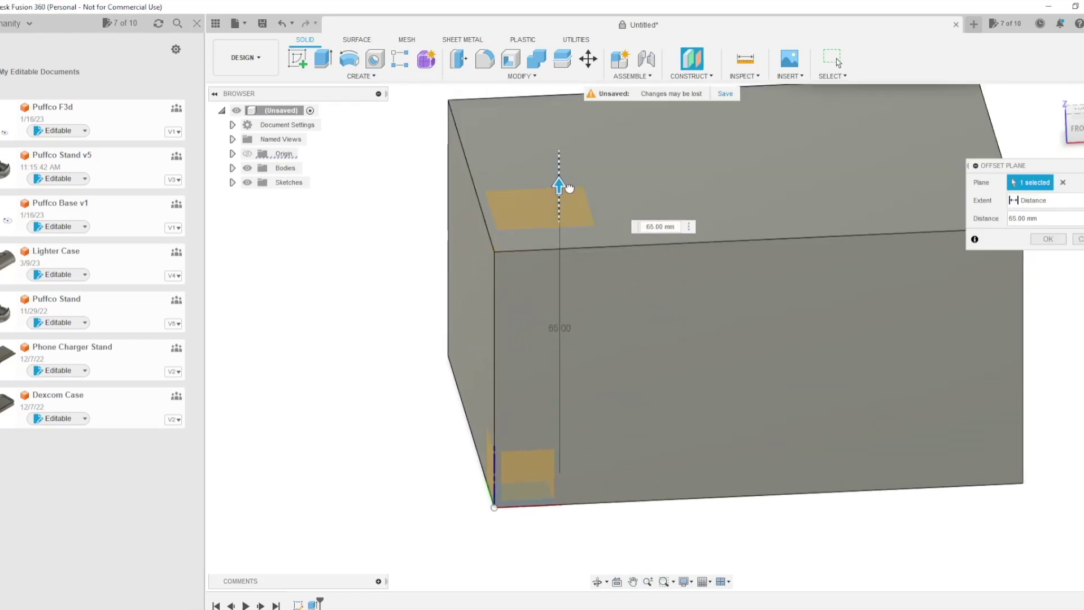
pyautogui.keyDown('shift'); pyautogui.moveTo(570, 203); pyautogui.dragTo(542, 220, button='middle'); pyautogui.keyUp('shift')
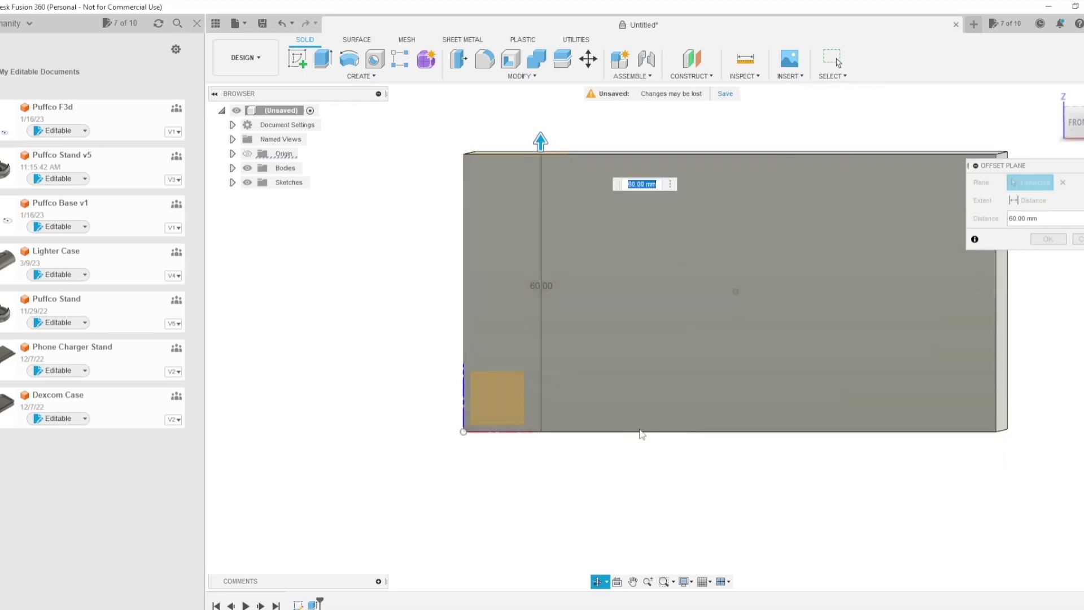
pyautogui.moveTo(531, 124); pyautogui.dragTo(530, 207, button='middle')
pyautogui.scroll(2, 531, 207)
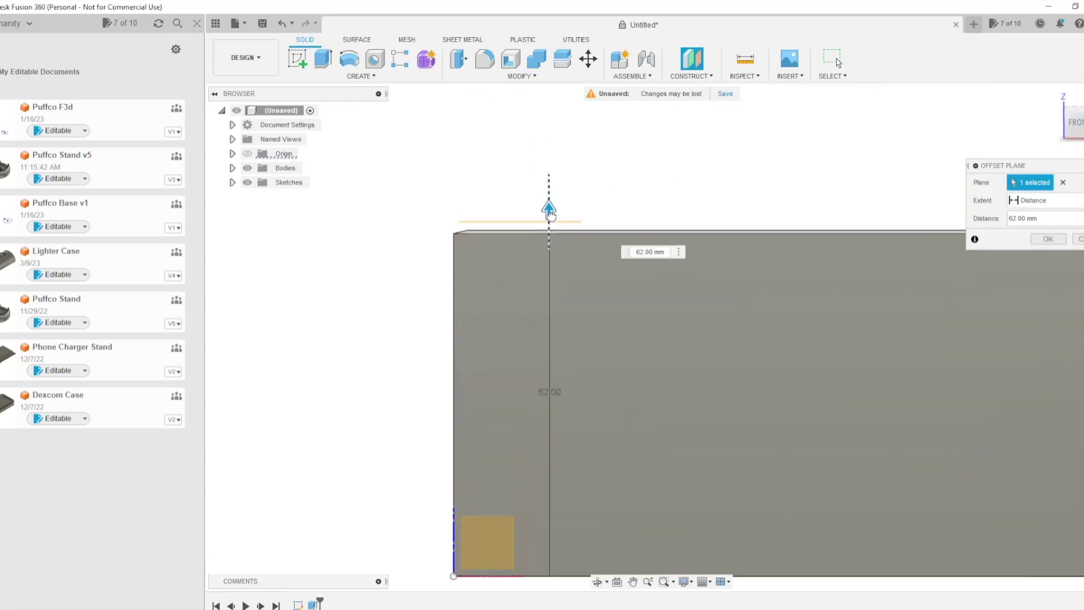
pyautogui.keyDown('shift'); pyautogui.moveTo(409, 261); pyautogui.dragTo(750, 249, button='middle'); pyautogui.keyUp('shift')
pyautogui.press('Return')
pyautogui.keyDown('shift'); pyautogui.moveTo(825, 265); pyautogui.dragTo(720, 210, button='middle'); pyautogui.keyUp('shift')
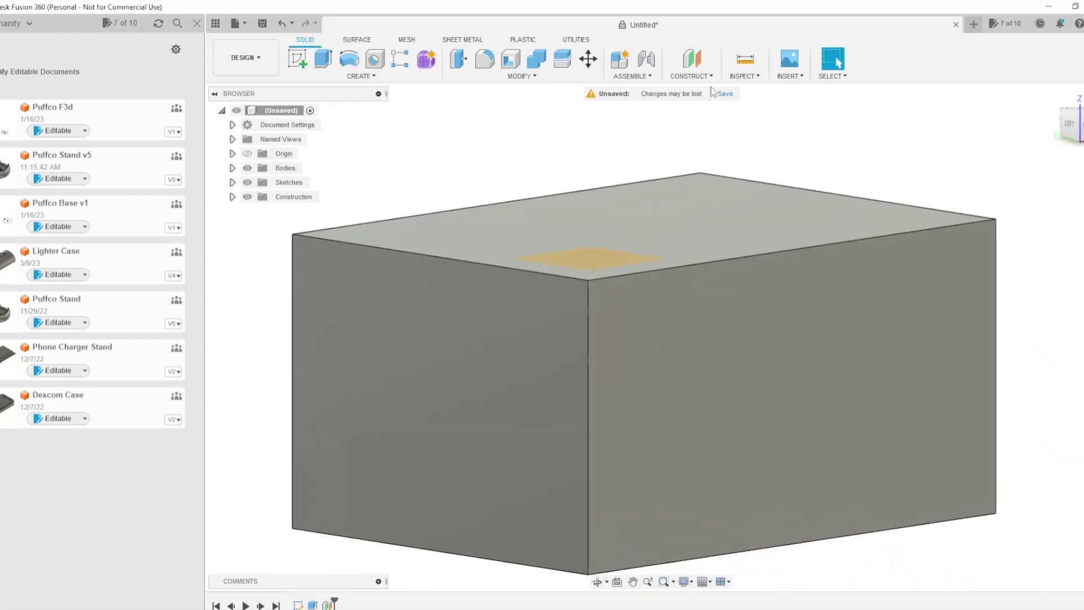
# Step: Start a second offset plane from the vertical origin plane at the box corner
pyautogui.click(692, 60)
pyautogui.click(701, 97)
pyautogui.moveTo(743, 269); pyautogui.dragTo(678, 187, button='middle')
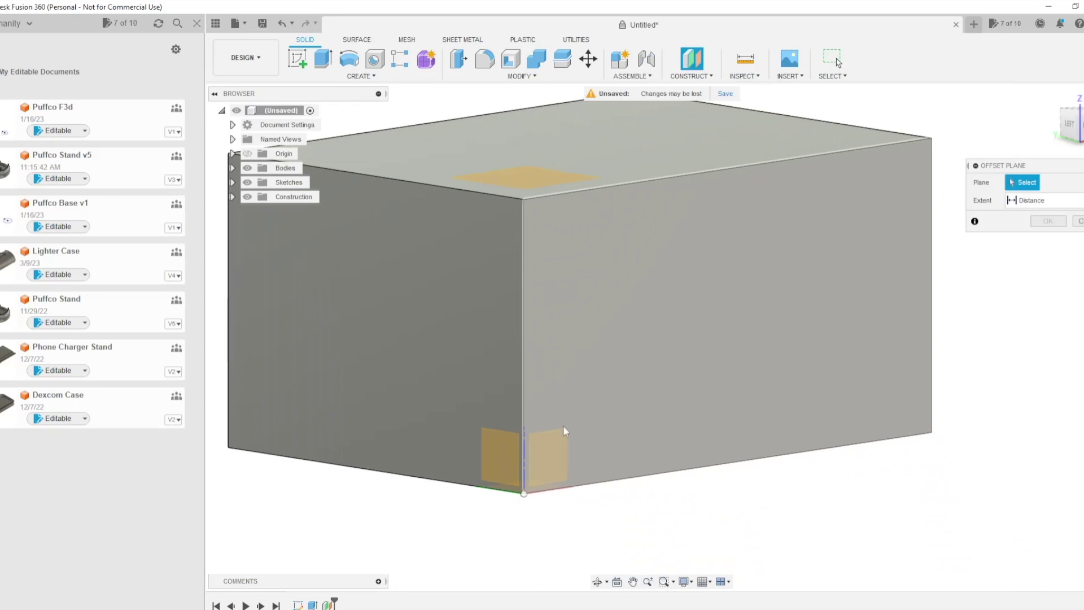
pyautogui.click(555, 447)
pyautogui.keyDown('shift'); pyautogui.moveTo(816, 469); pyautogui.dragTo(762, 486, button='middle'); pyautogui.keyUp('shift')
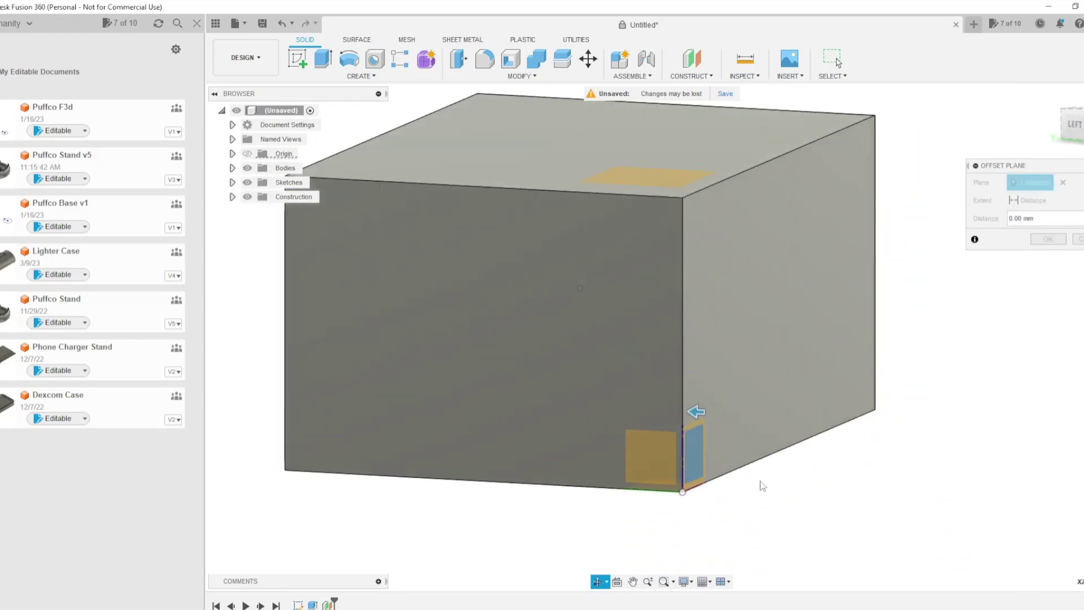
pyautogui.moveTo(696, 411); pyautogui.dragTo(725, 416)
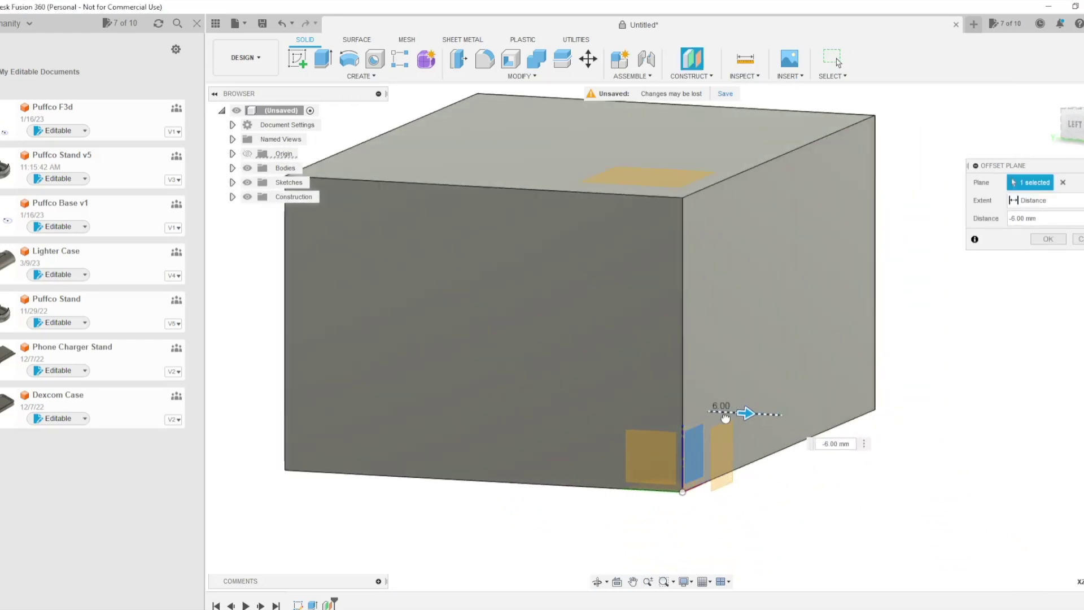
# Step: Set the second plane's offset to -5 mm and confirm it
pyautogui.scroll(2, 915, 418)
pyautogui.moveTo(915, 418); pyautogui.dragTo(765, 380, button='middle')
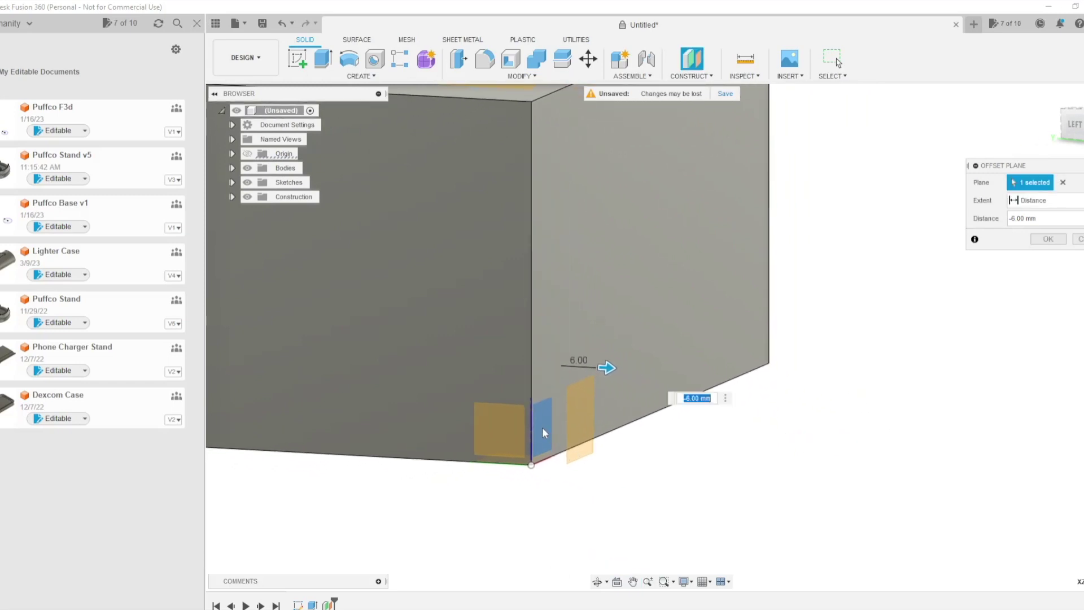
pyautogui.scroll(2, 542, 434)
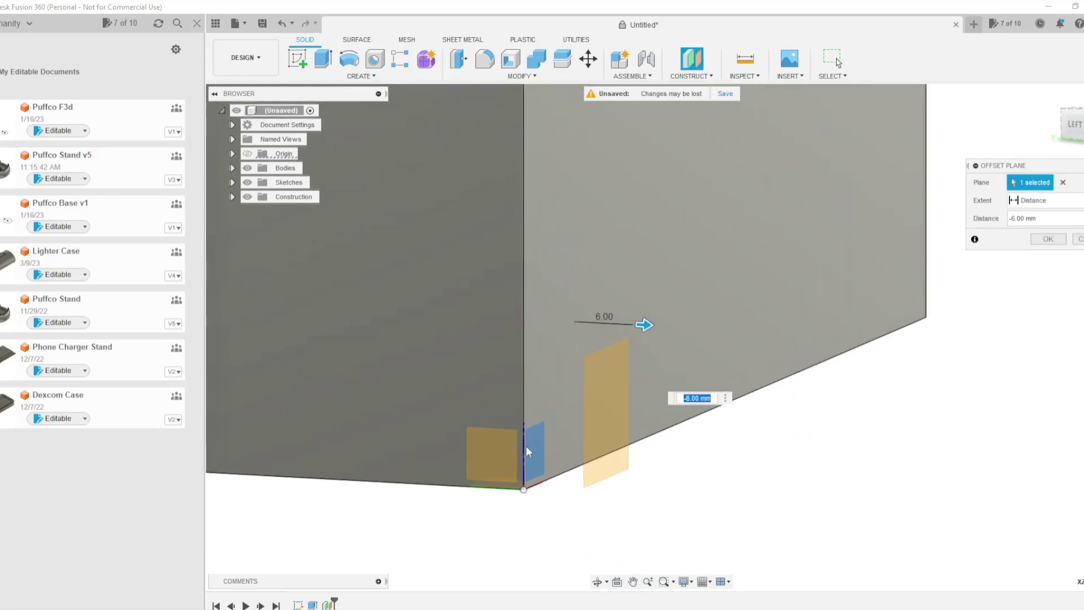
pyautogui.moveTo(670, 502); pyautogui.dragTo(627, 500, button='middle')
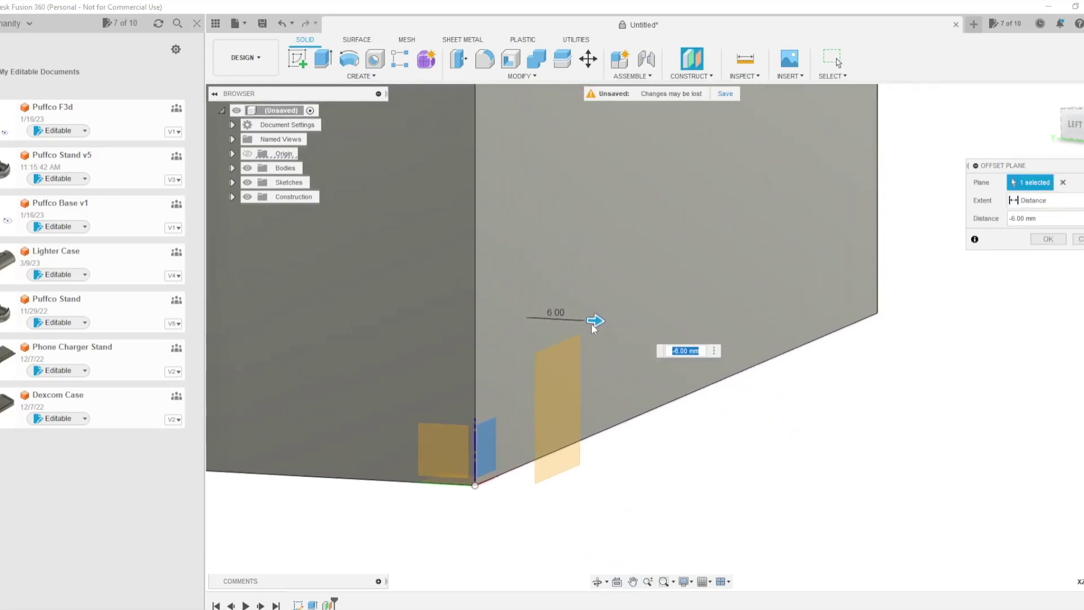
pyautogui.moveTo(592, 327)
pyautogui.mouseDown()
pyautogui.moveTo(603, 334)
pyautogui.moveTo(582, 332)
pyautogui.mouseUp()
pyautogui.keyDown('shift'); pyautogui.moveTo(583, 459); pyautogui.dragTo(675, 467, button='middle'); pyautogui.keyUp('shift')
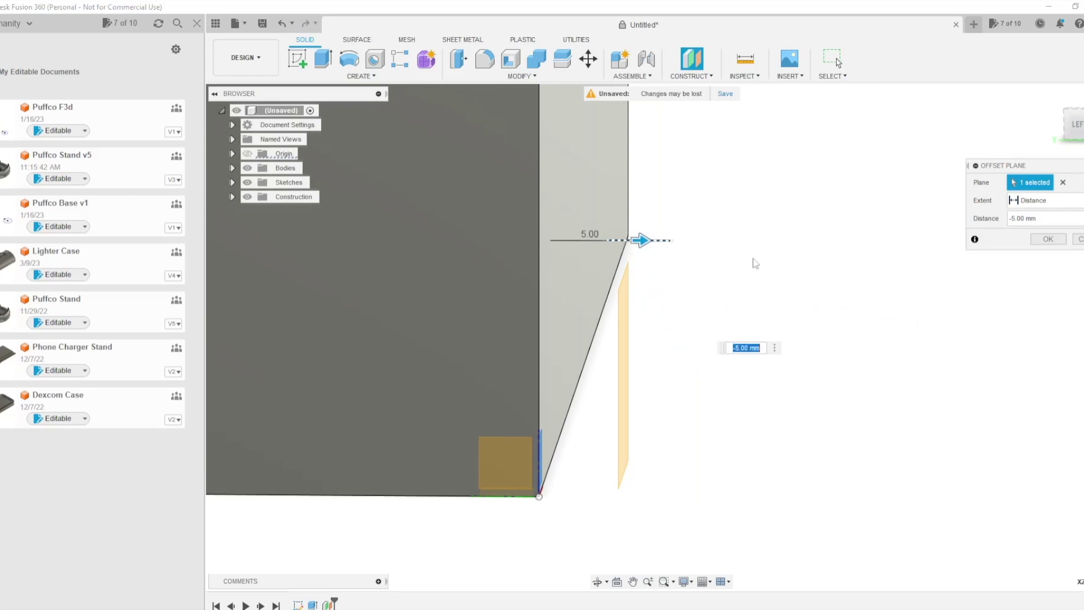
pyautogui.click(1047, 239)
pyautogui.keyDown('shift'); pyautogui.moveTo(834, 290); pyautogui.dragTo(757, 380, button='middle'); pyautogui.keyUp('shift')
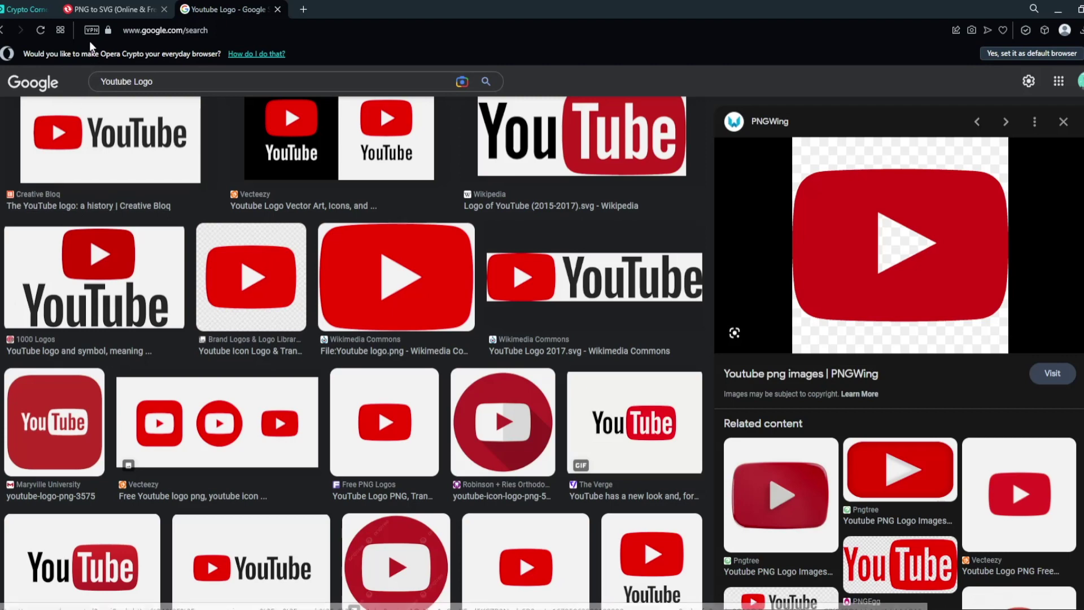
# Step: Return to the YouTube logo image results and choose to save the previewed PNG
pyautogui.click(91, 12)
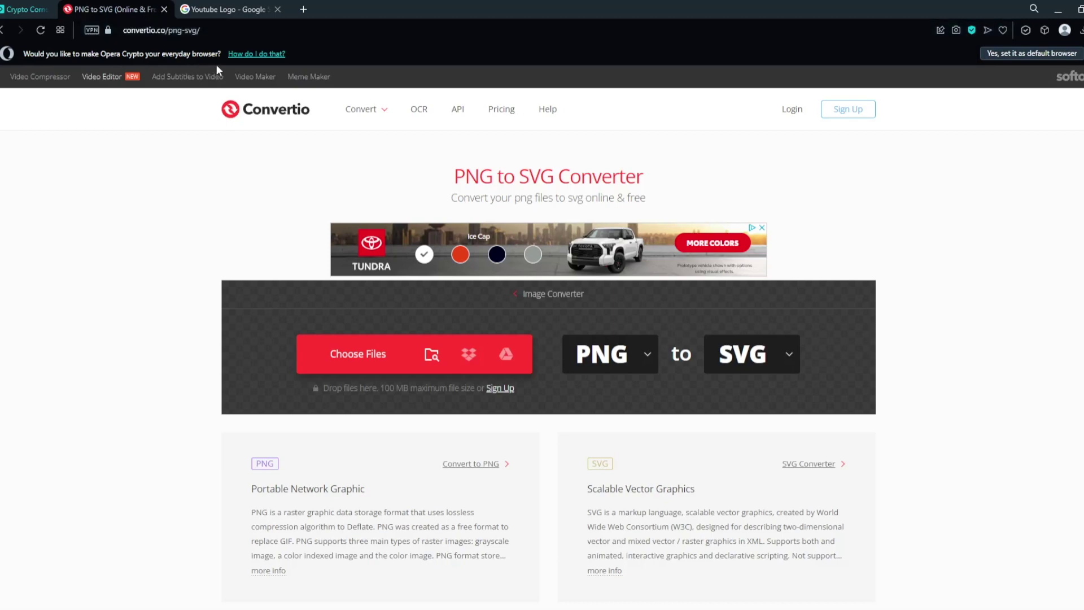
pyautogui.click(225, 10)
pyautogui.rightClick(883, 271)
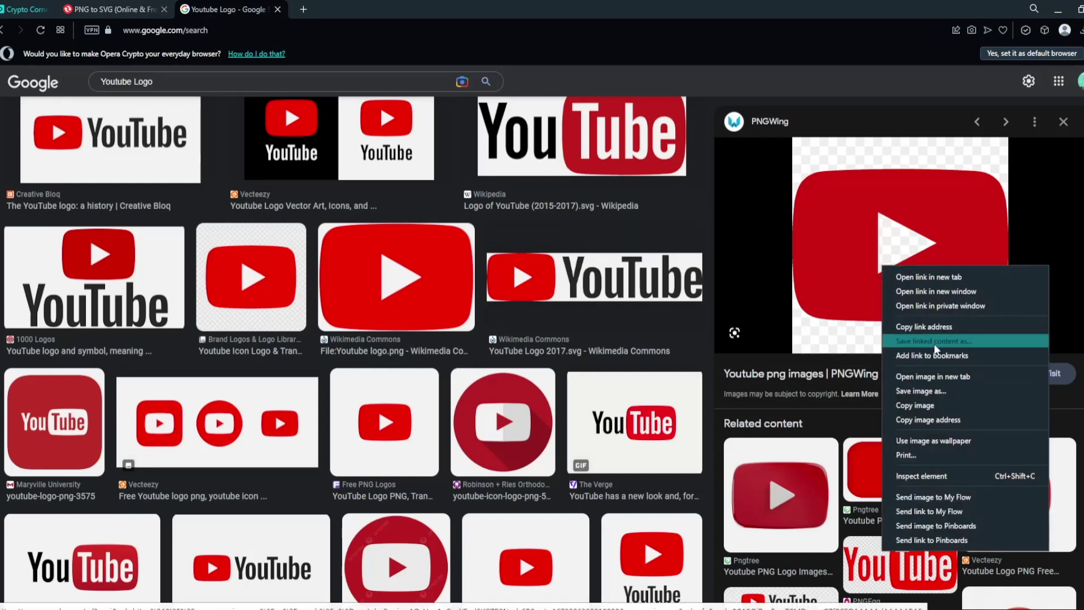
pyautogui.click(921, 390)
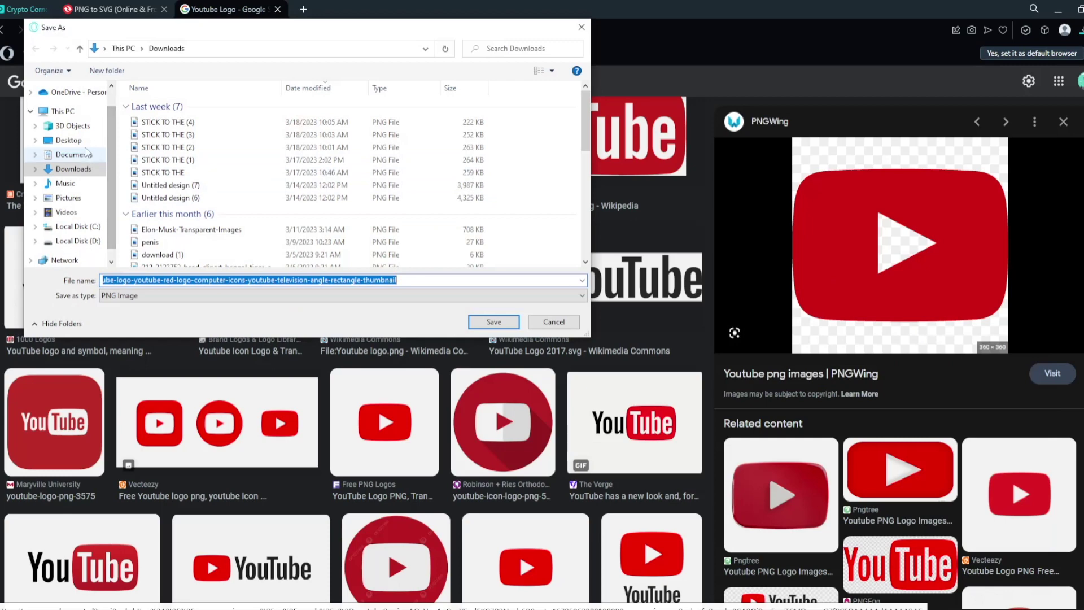
# Step: Save the YouTube logo PNG into the Desktop 'coding stuff' folder
pyautogui.click(68, 140)
pyautogui.doubleClick(161, 117)
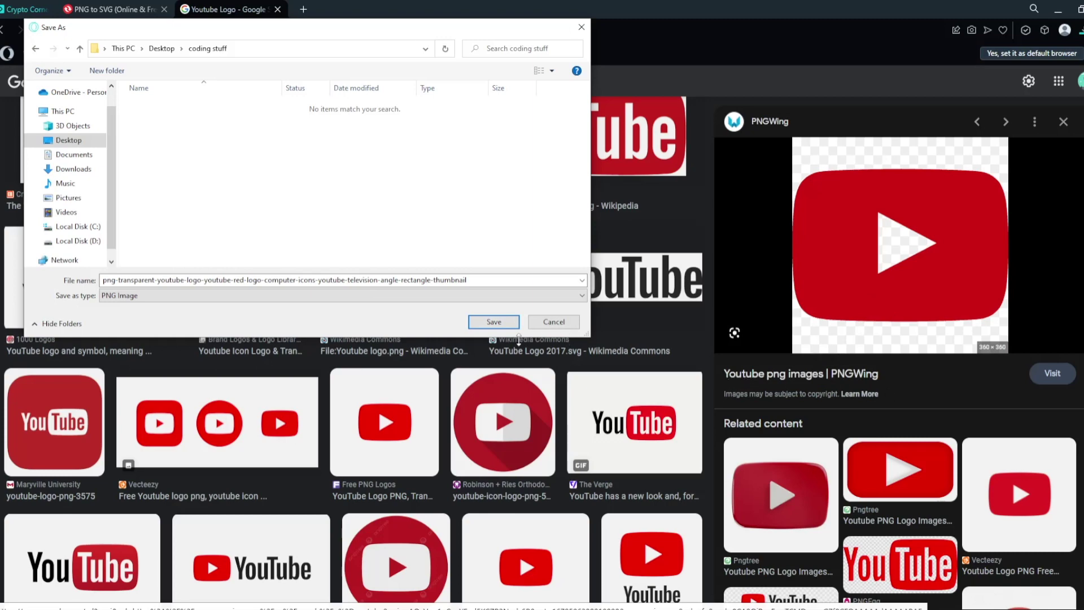
pyautogui.click(486, 325)
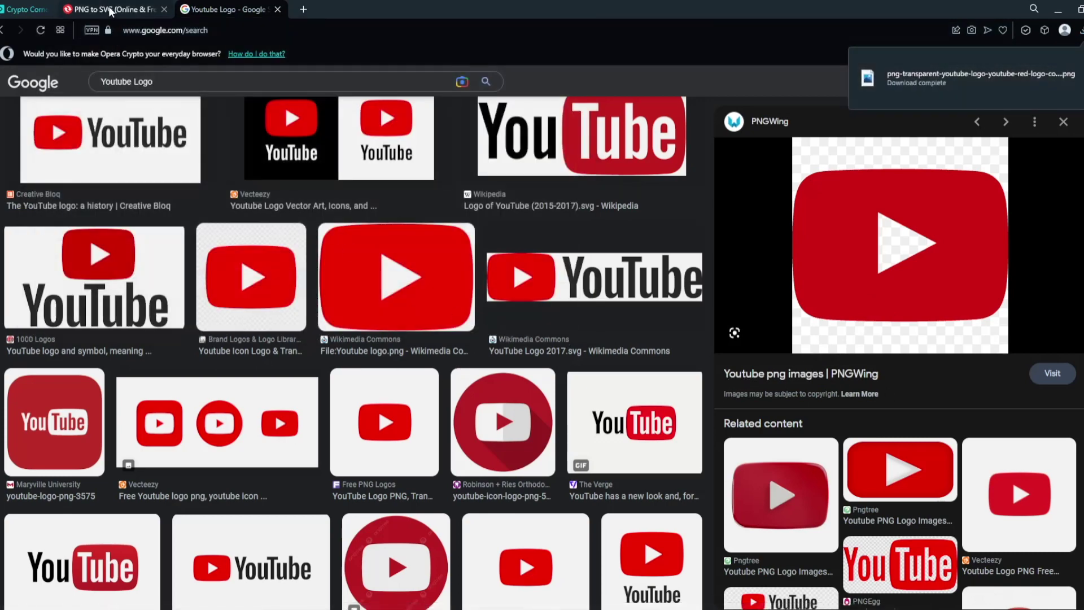
pyautogui.click(108, 7)
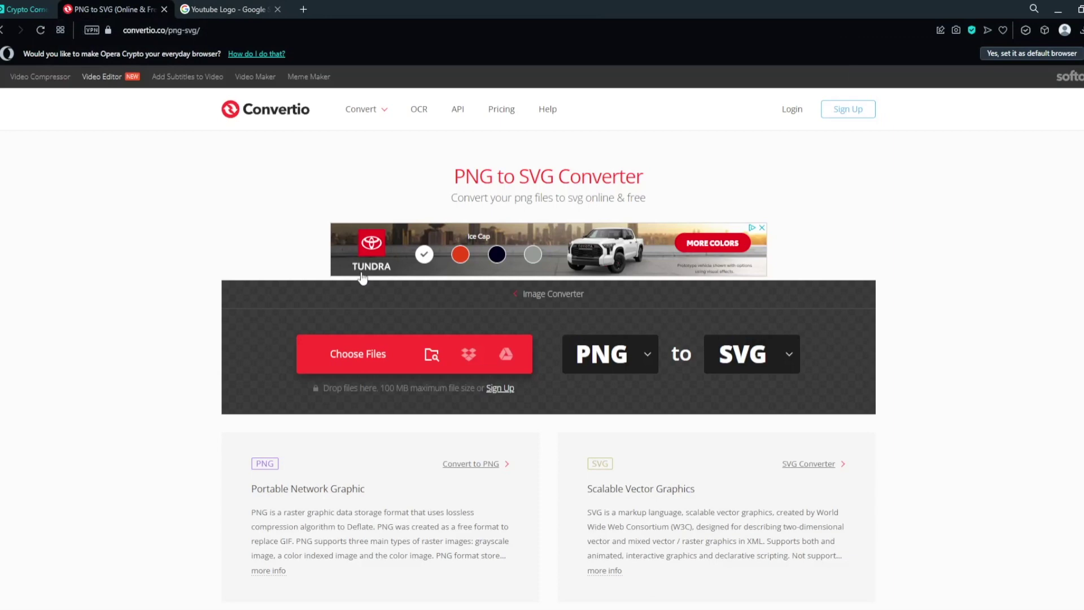
# Step: Upload the YouTube logo PNG to Convertio, convert it to SVG, and download the 926-byte file
pyautogui.click(364, 354)
pyautogui.click(369, 435)
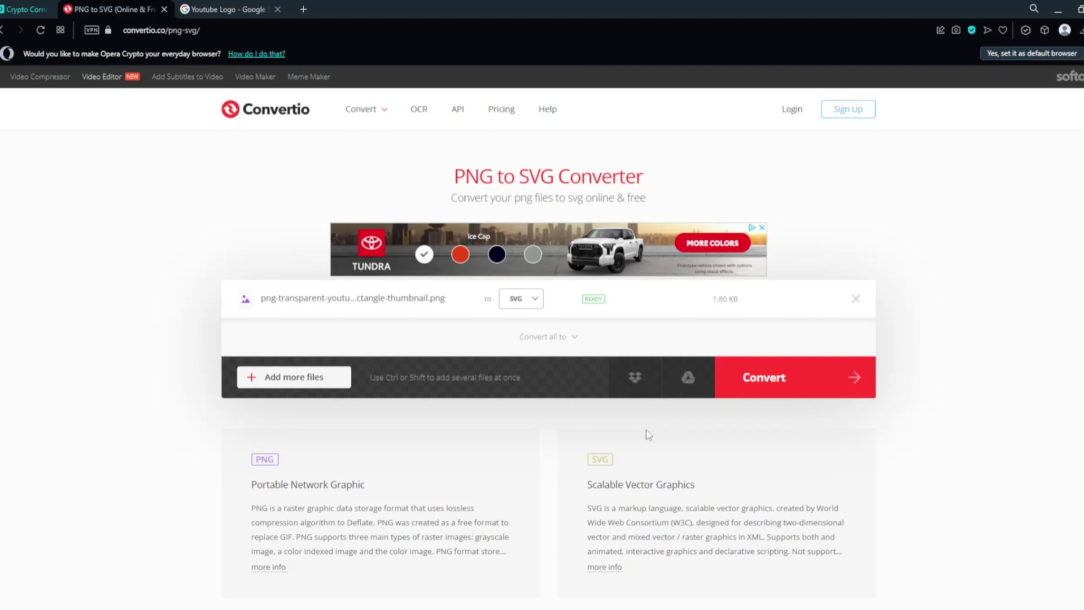
pyautogui.click(790, 390)
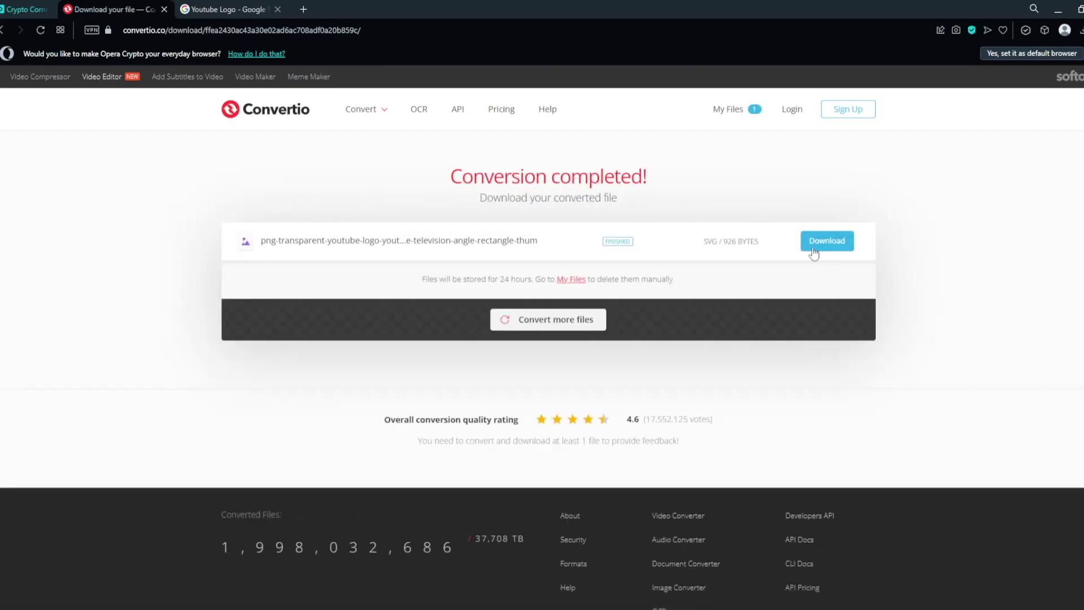
pyautogui.click(813, 248)
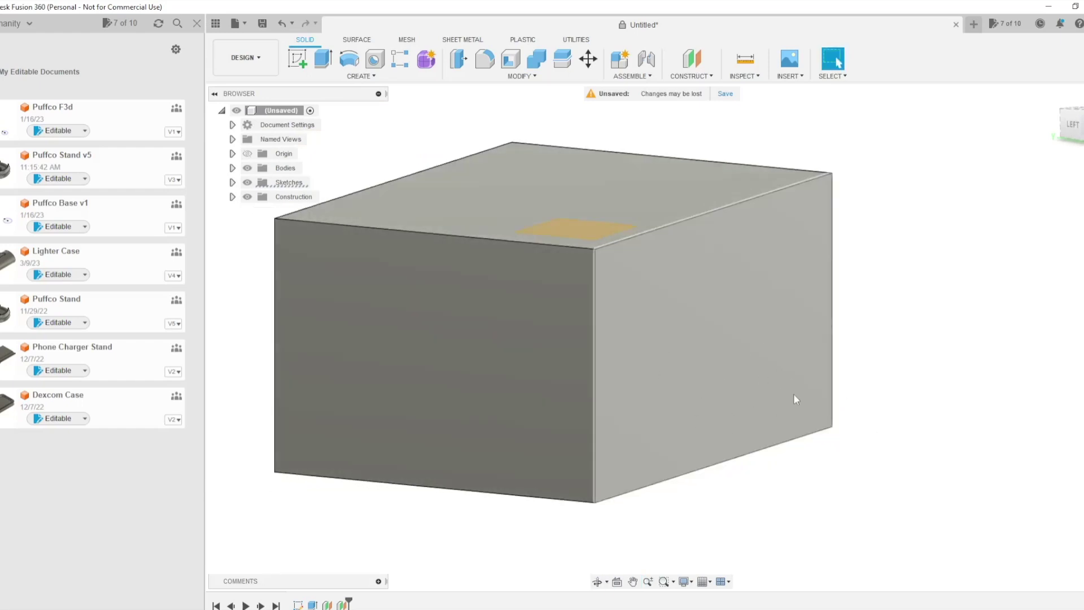
# Step: Reopen Plane2 from the timeline and keep its -5.00 mm offset
pyautogui.moveTo(880, 434); pyautogui.dragTo(841, 422, button='middle')
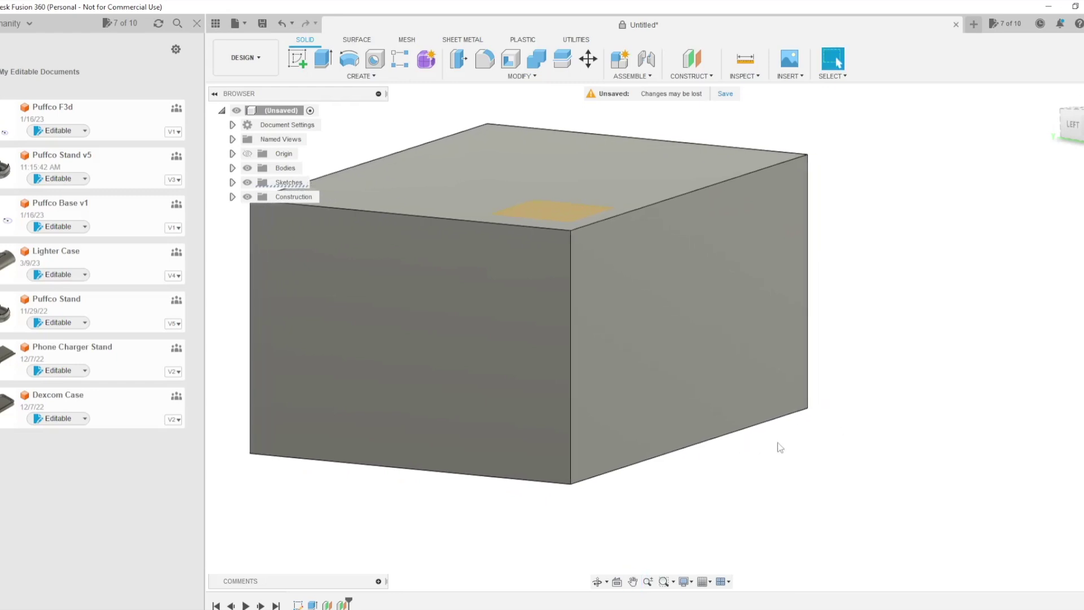
pyautogui.keyDown('shift'); pyautogui.moveTo(777, 443); pyautogui.dragTo(801, 443, button='middle'); pyautogui.keyUp('shift')
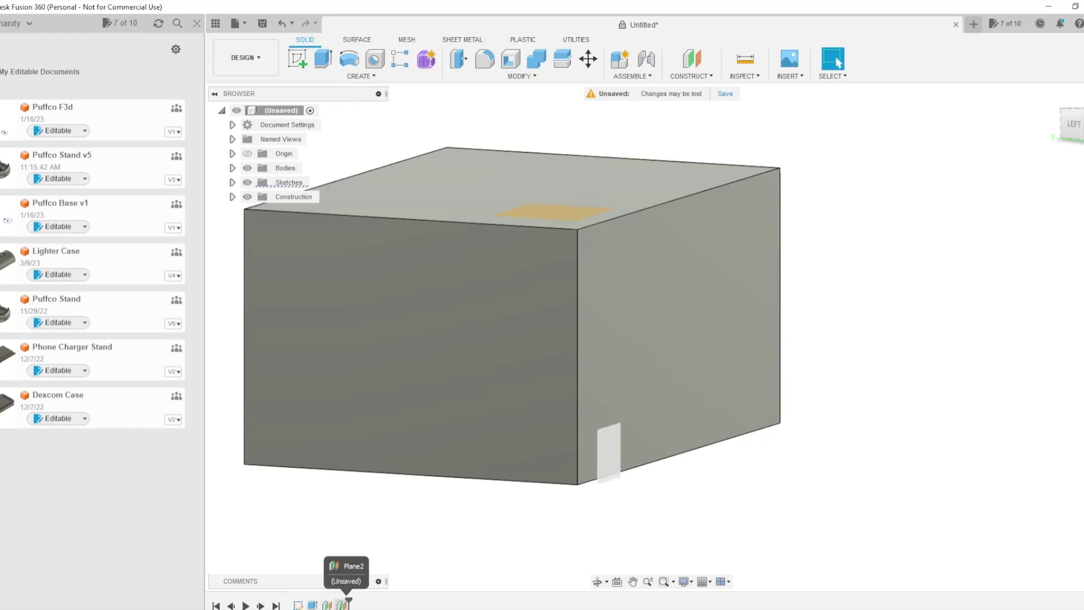
pyautogui.doubleClick(344, 602)
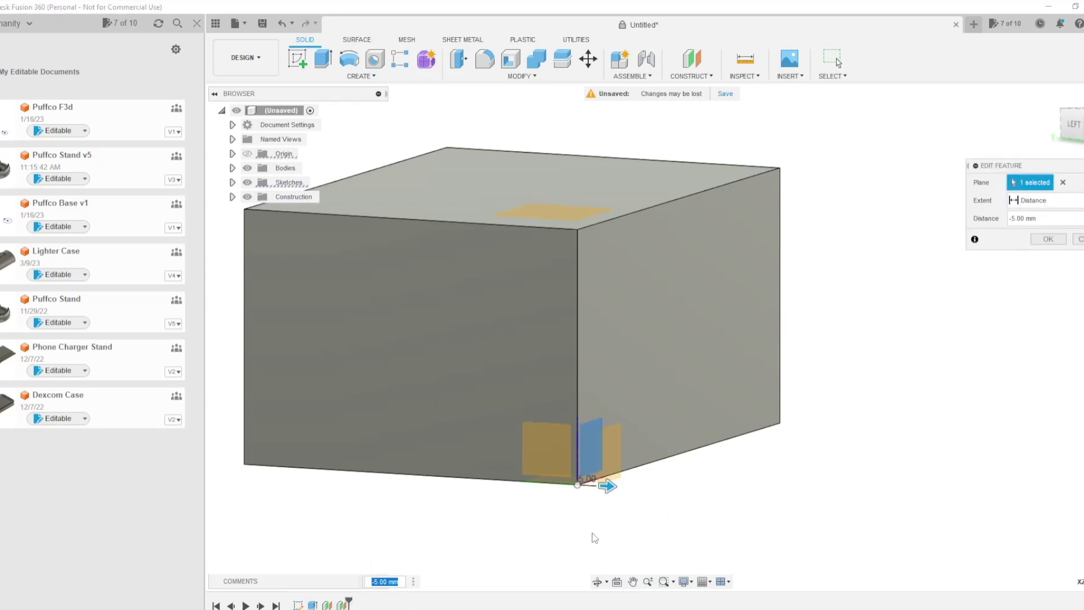
pyautogui.click(1047, 239)
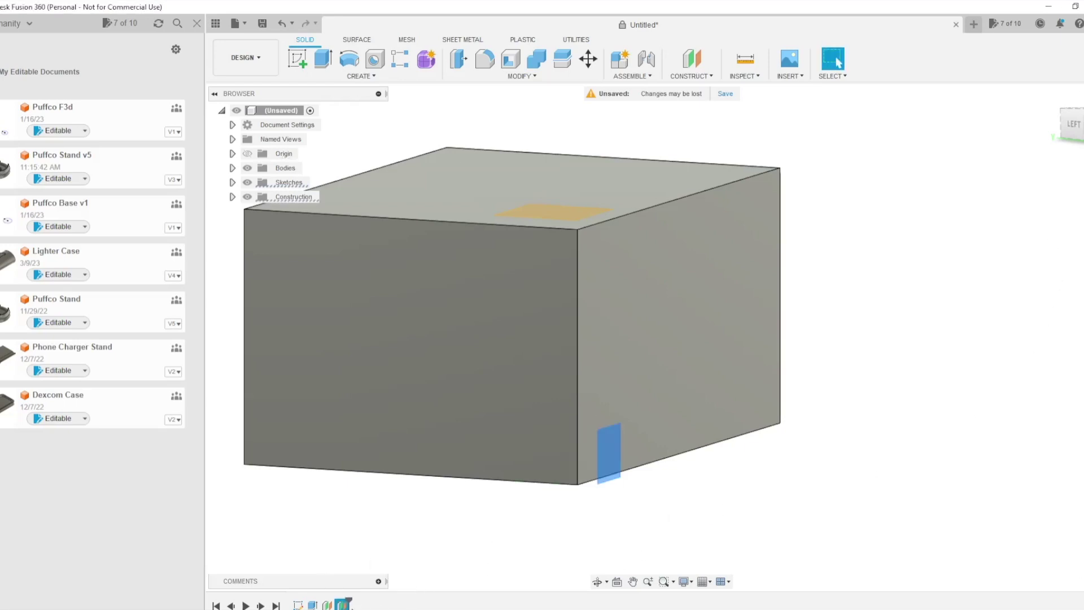
# Step: Rotate the view so the box's long front face points toward the viewer
pyautogui.moveTo(649, 526); pyautogui.dragTo(649, 526, button='middle')
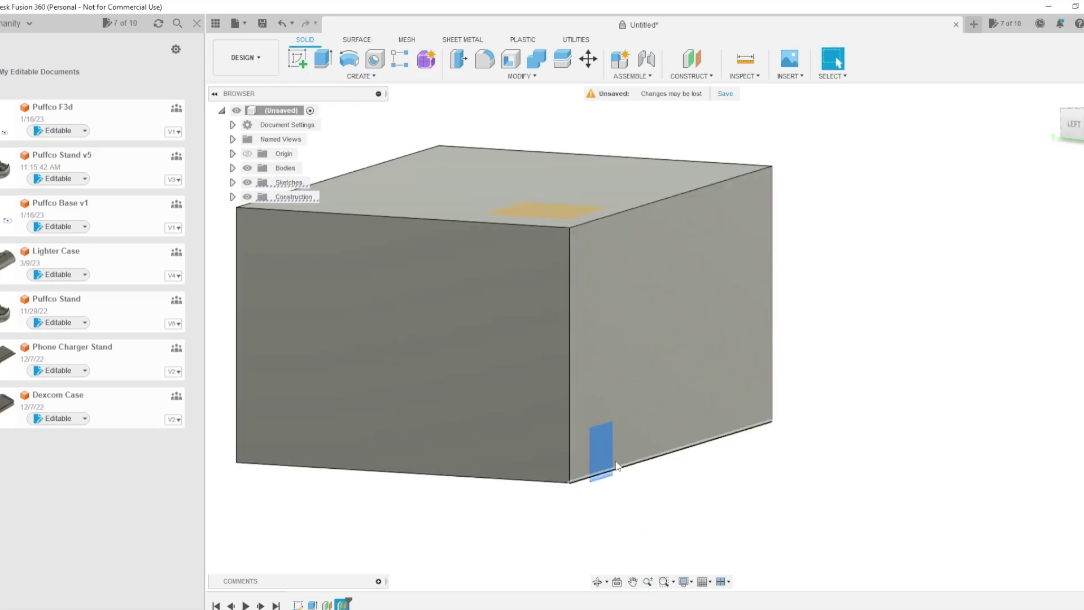
pyautogui.moveTo(730, 511)
pyautogui.mouseDown(button='middle')
pyautogui.moveTo(698, 512)
pyautogui.moveTo(720, 510)
pyautogui.moveTo(699, 510)
pyautogui.moveTo(718, 494)
pyautogui.mouseUp(button='middle')
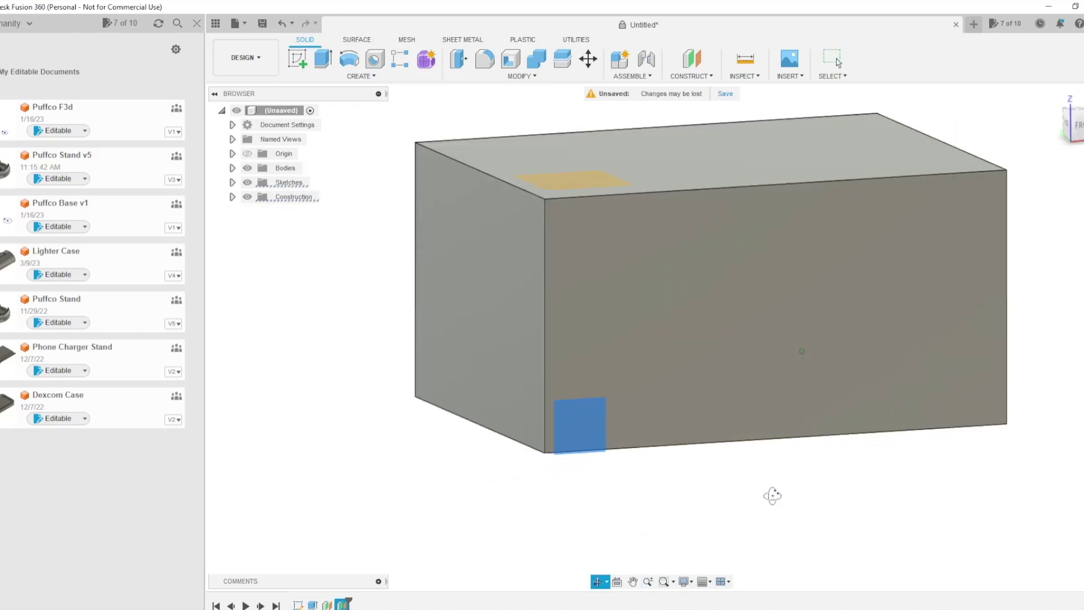
pyautogui.moveTo(771, 496)
pyautogui.mouseDown()
pyautogui.moveTo(796, 503)
pyautogui.moveTo(765, 513)
pyautogui.mouseUp()
pyautogui.press('Escape')
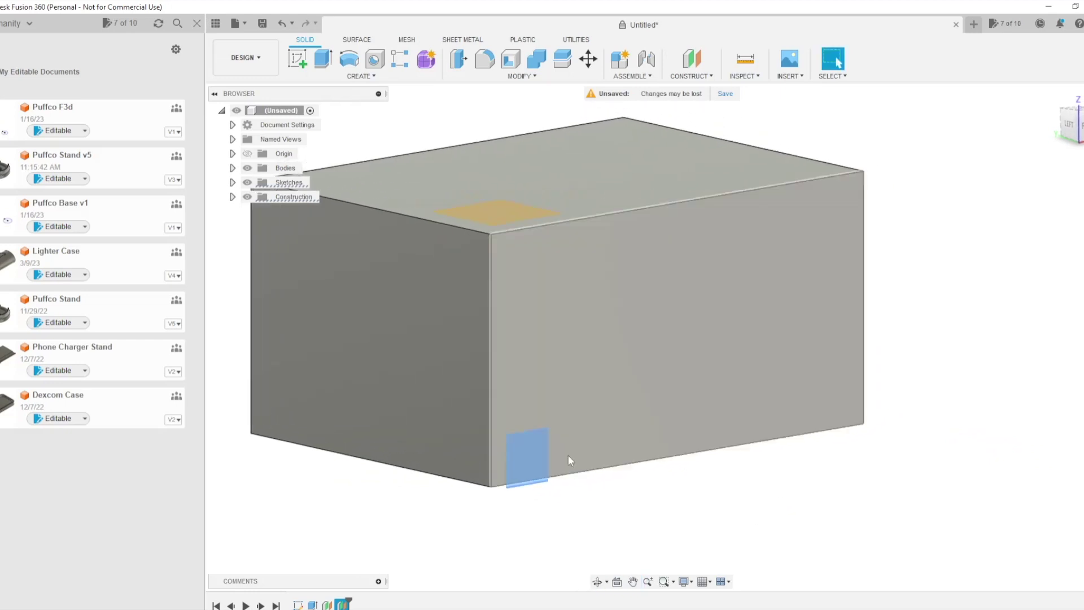
pyautogui.keyDown('shift'); pyautogui.moveTo(931, 307); pyautogui.dragTo(961, 339, button='middle'); pyautogui.keyUp('shift')
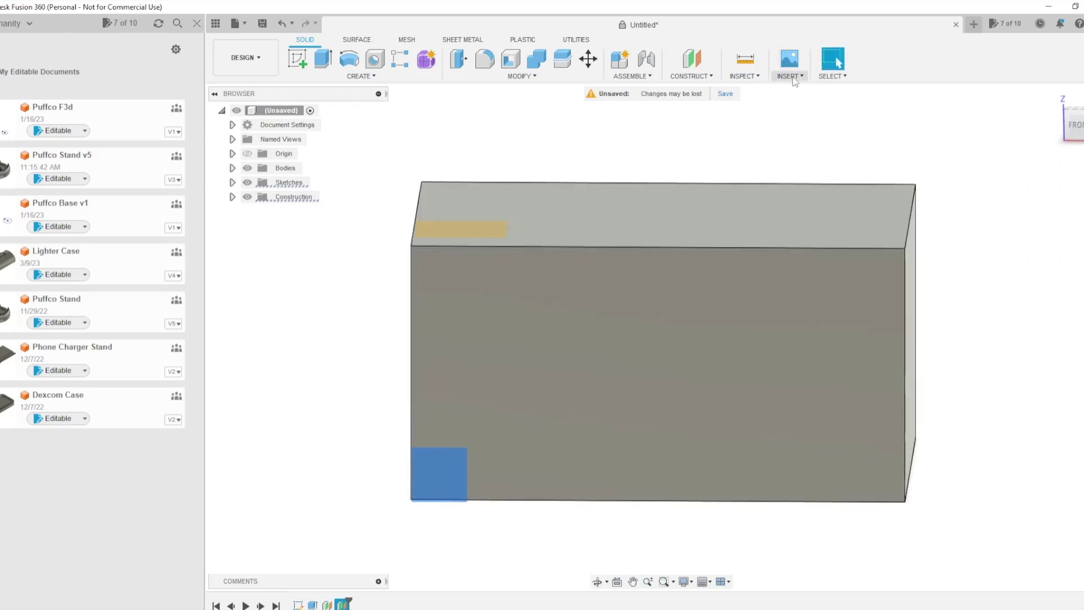
pyautogui.click(794, 79)
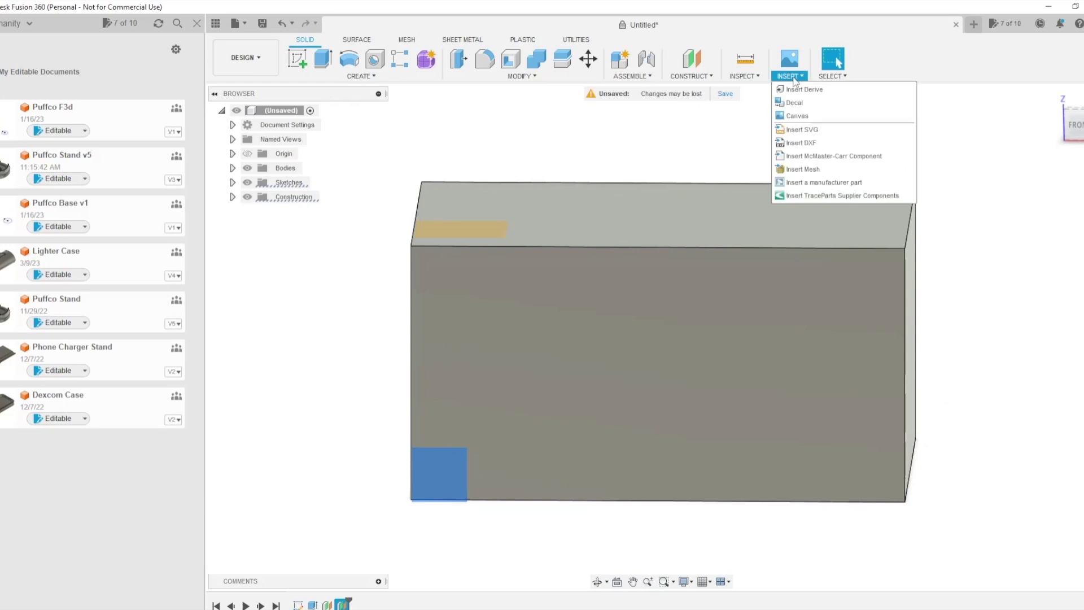
# Step: Insert the downloaded YouTube logo SVG into a sketch on the box's front plane
pyautogui.click(801, 129)
pyautogui.click(773, 142)
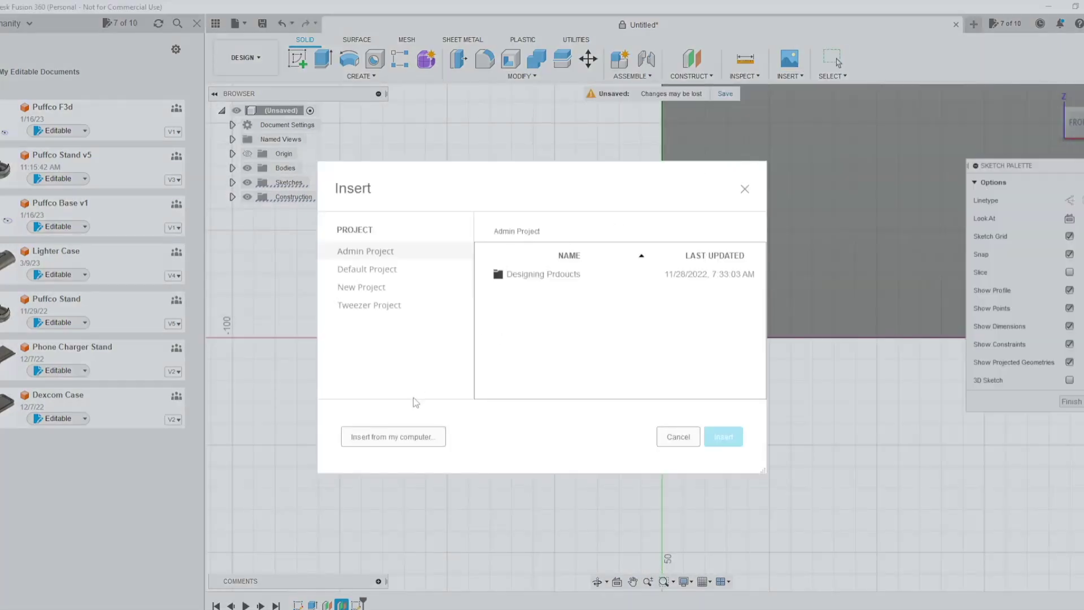
pyautogui.click(395, 436)
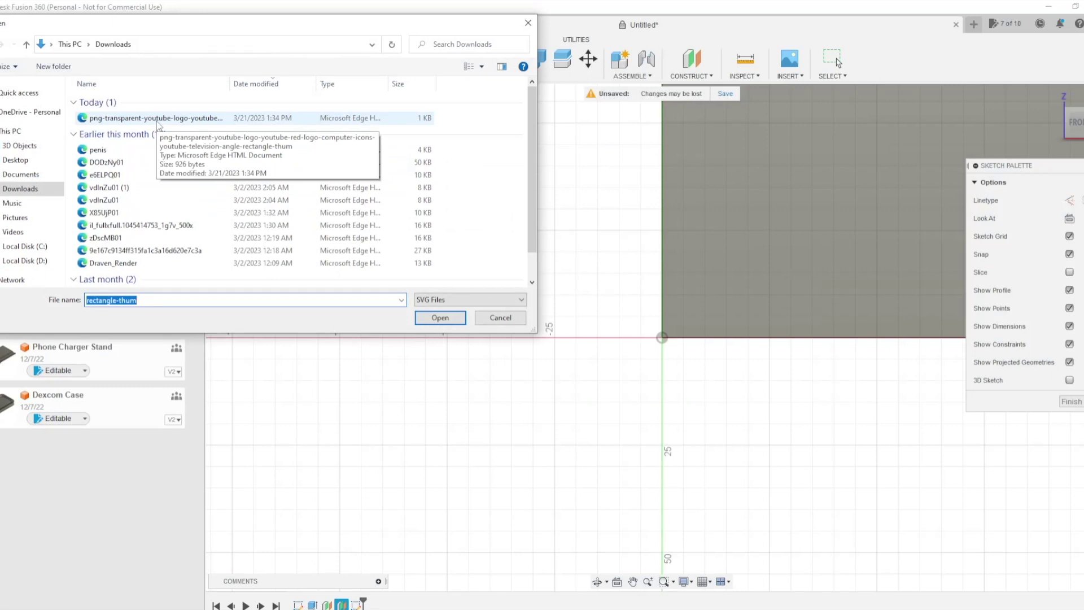
pyautogui.click(157, 118)
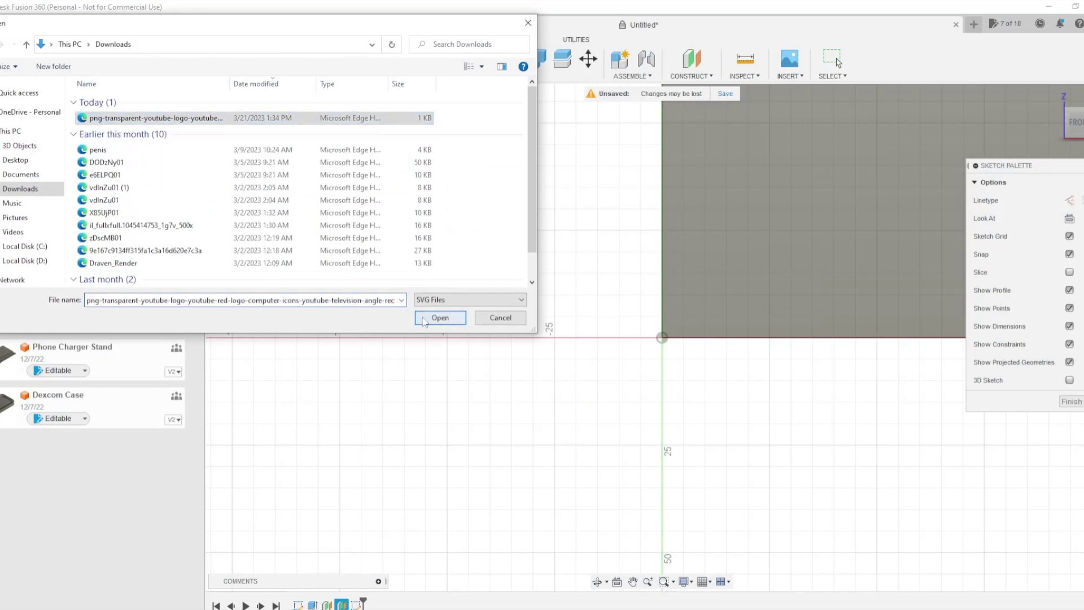
pyautogui.click(439, 317)
pyautogui.moveTo(485, 333); pyautogui.dragTo(305, 402, button='middle')
pyautogui.scroll(-3, 305, 402)
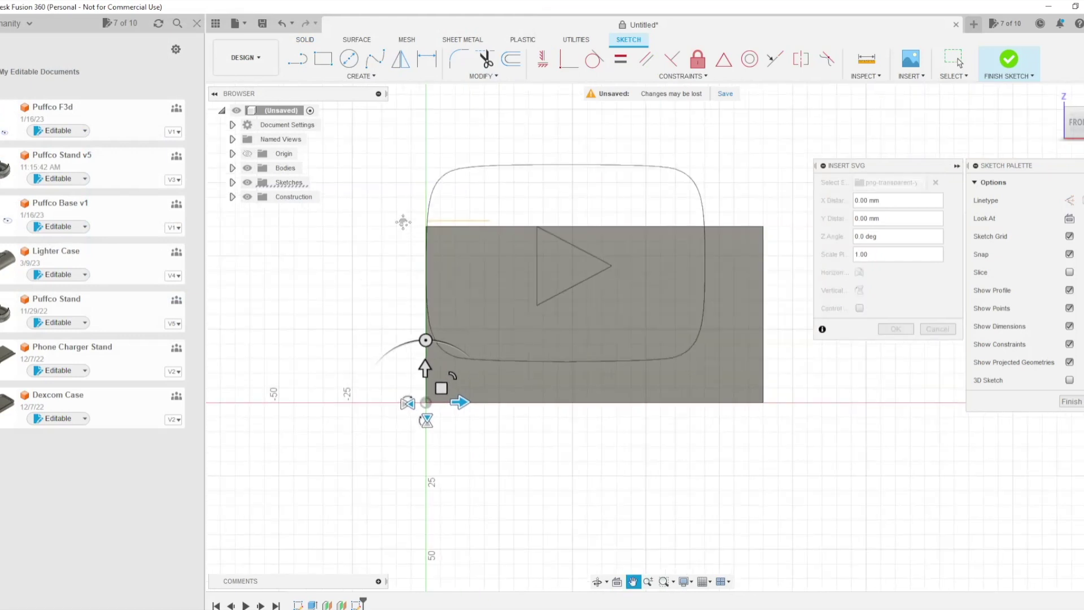
# Step: Scale the inserted YouTube logo down to 0.641
pyautogui.moveTo(401, 223); pyautogui.dragTo(414, 289, button='middle')
pyautogui.scroll(1, 556, 321)
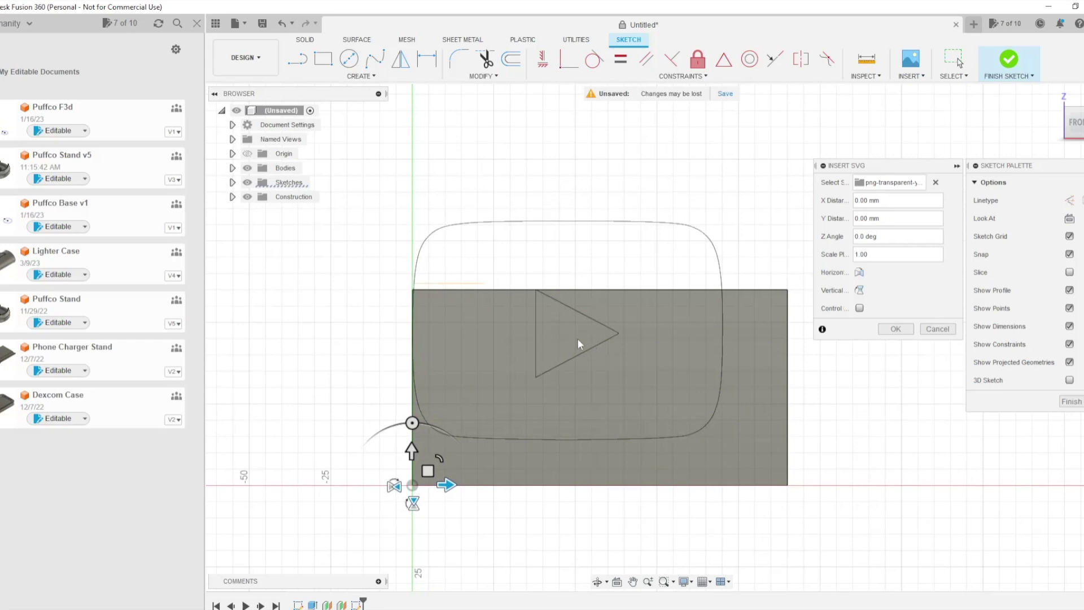
pyautogui.scroll(1, 414, 358)
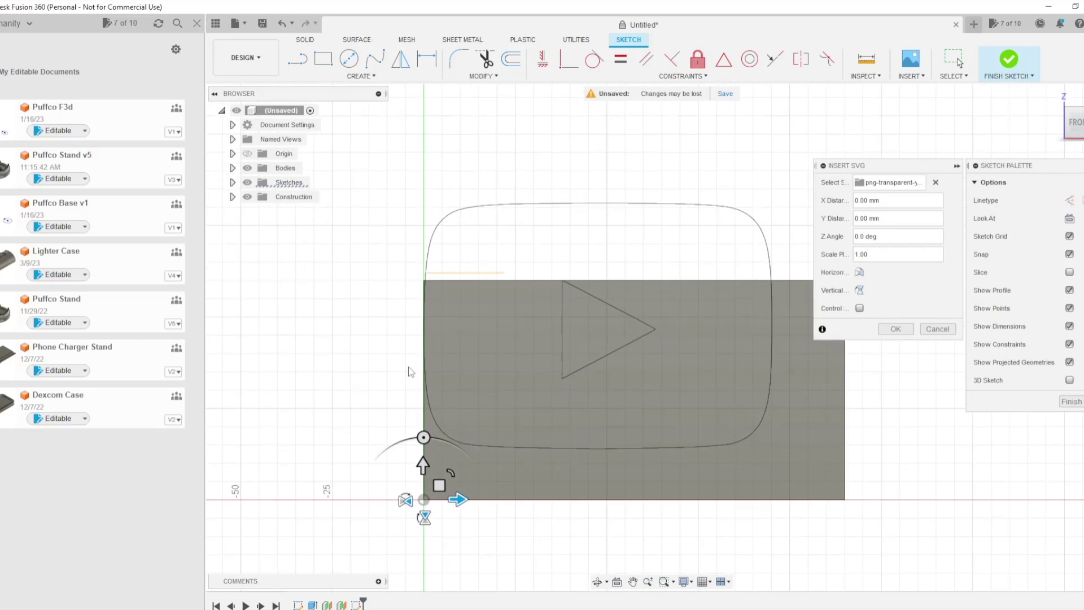
pyautogui.moveTo(407, 364); pyautogui.dragTo(383, 373, button='middle')
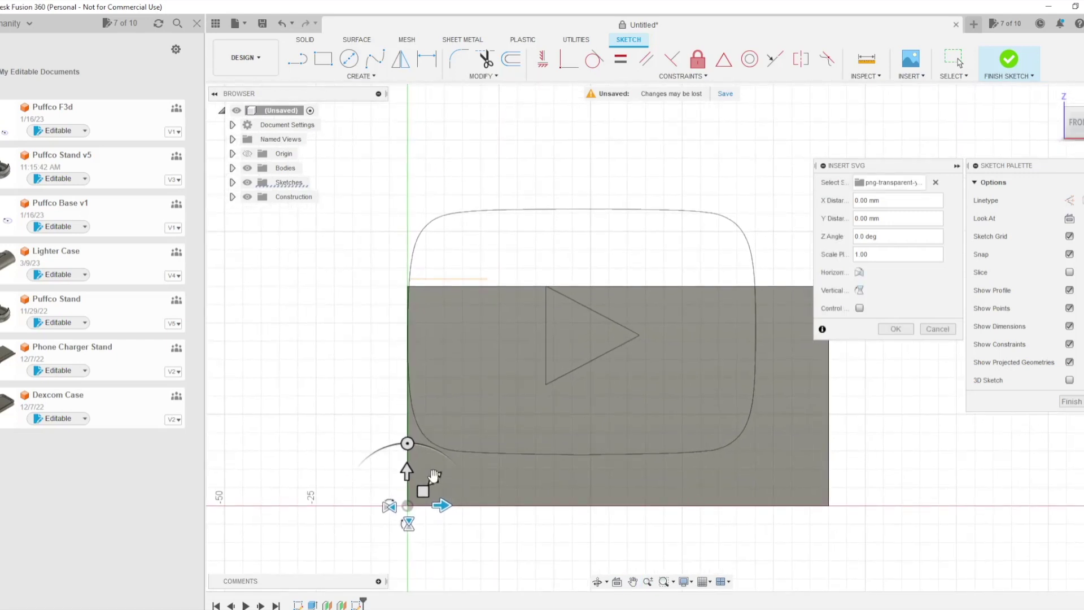
pyautogui.moveTo(431, 478); pyautogui.dragTo(429, 487)
pyautogui.scroll(1, 433, 479)
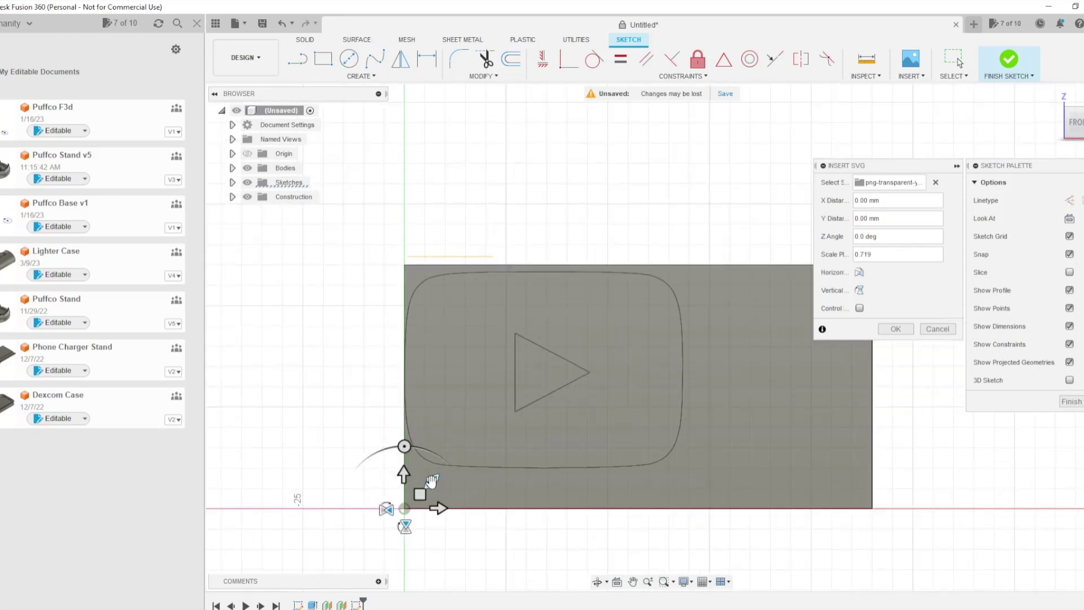
pyautogui.moveTo(430, 481); pyautogui.dragTo(515, 466)
# Step: Centre the logo on the box's front face at 0° rotation and finish the sketch
pyautogui.moveTo(549, 501); pyautogui.dragTo(528, 489)
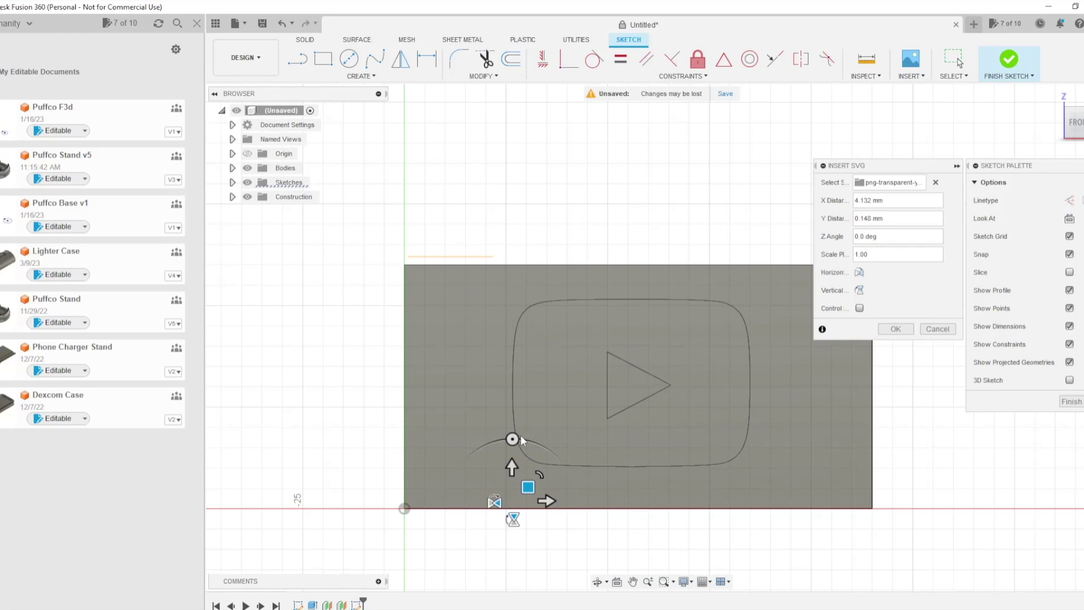
pyautogui.moveTo(520, 441)
pyautogui.mouseDown()
pyautogui.moveTo(497, 444)
pyautogui.moveTo(530, 451)
pyautogui.moveTo(516, 449)
pyautogui.mouseUp()
pyautogui.moveTo(531, 486); pyautogui.dragTo(525, 488)
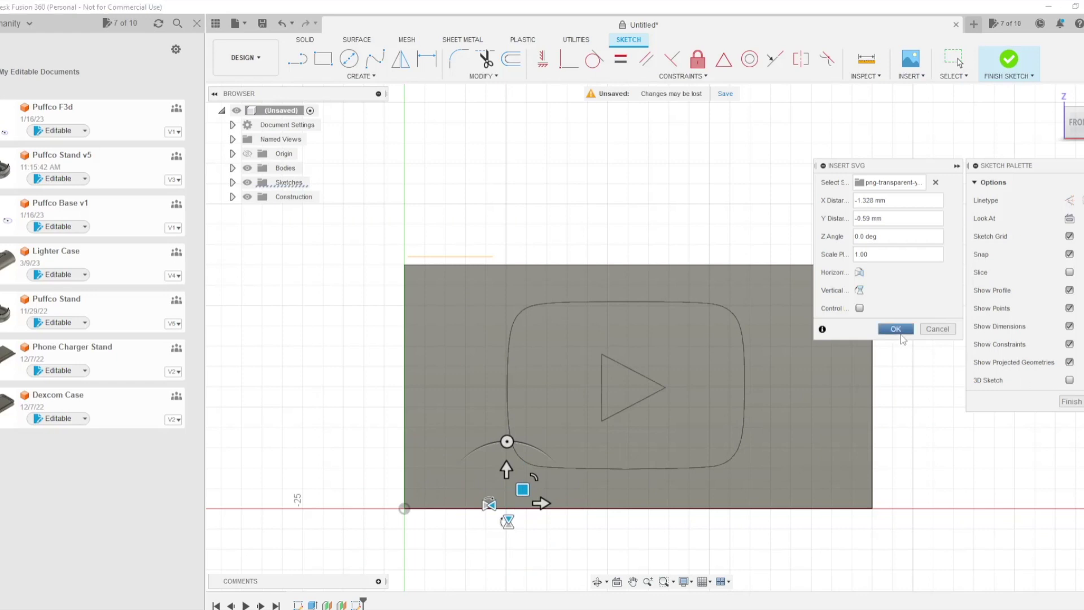
pyautogui.click(895, 328)
pyautogui.click(1076, 404)
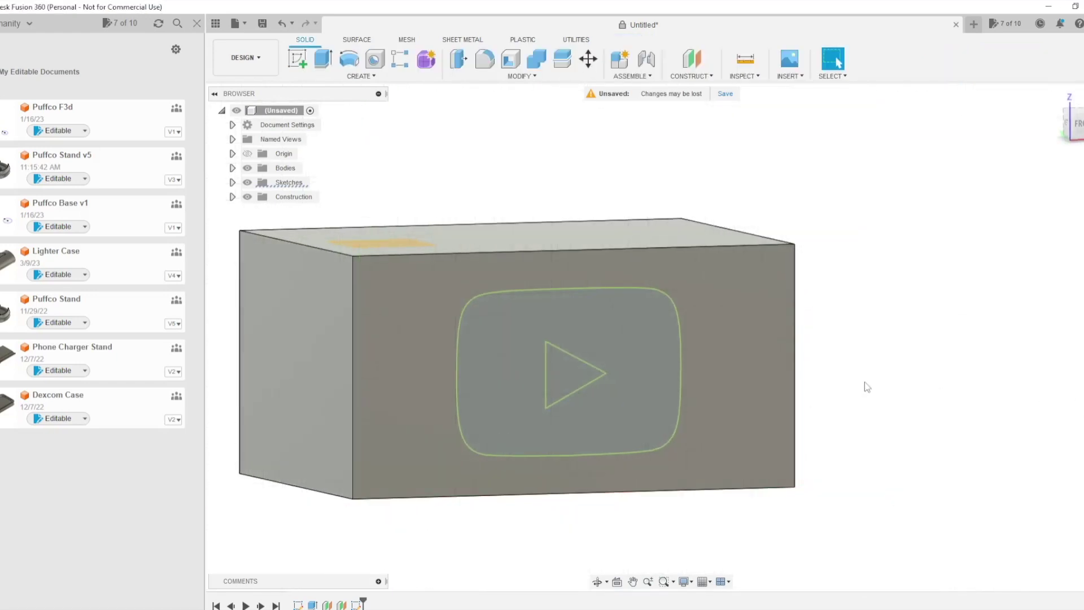
# Step: Inspect the logo sketch from around the box and bring up the Extrude settings
pyautogui.moveTo(864, 382)
pyautogui.keyDown('shift'); pyautogui.mouseDown(button='middle')
pyautogui.moveTo(798, 374)
pyautogui.moveTo(967, 419)
pyautogui.moveTo(1011, 411)
pyautogui.moveTo(780, 408)
pyautogui.moveTo(781, 317)
pyautogui.mouseUp(button='middle'); pyautogui.keyUp('shift')
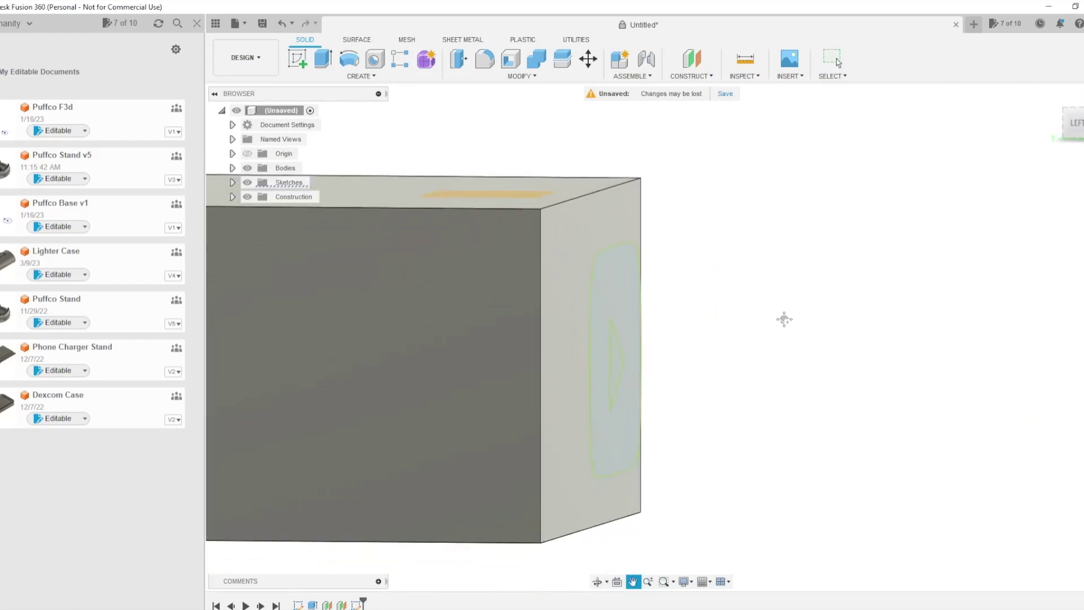
pyautogui.keyDown('shift'); pyautogui.moveTo(752, 384); pyautogui.dragTo(815, 346, button='middle'); pyautogui.keyUp('shift')
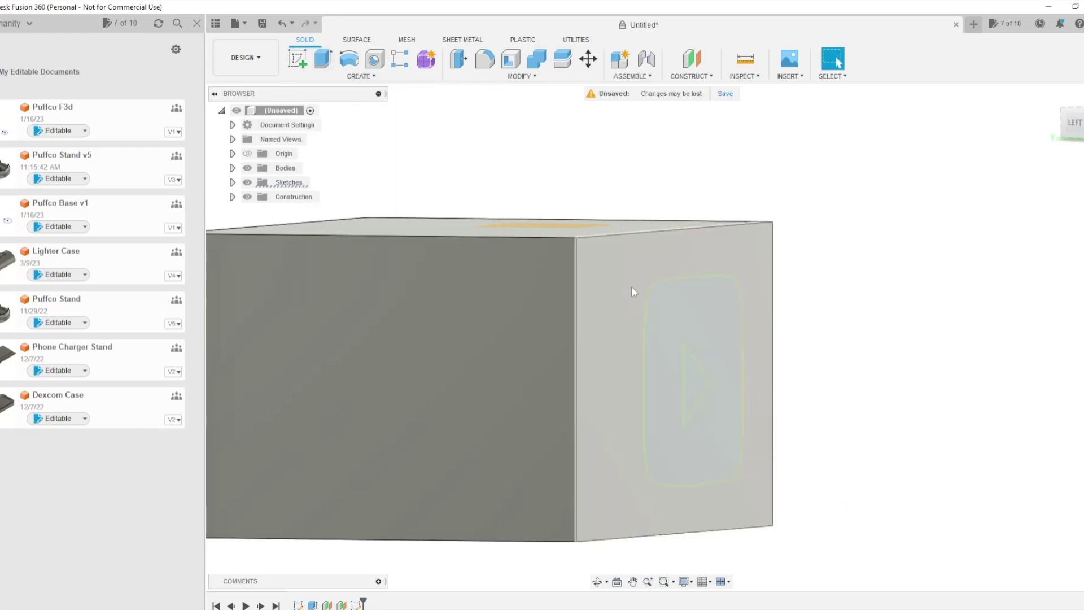
pyautogui.click(329, 66)
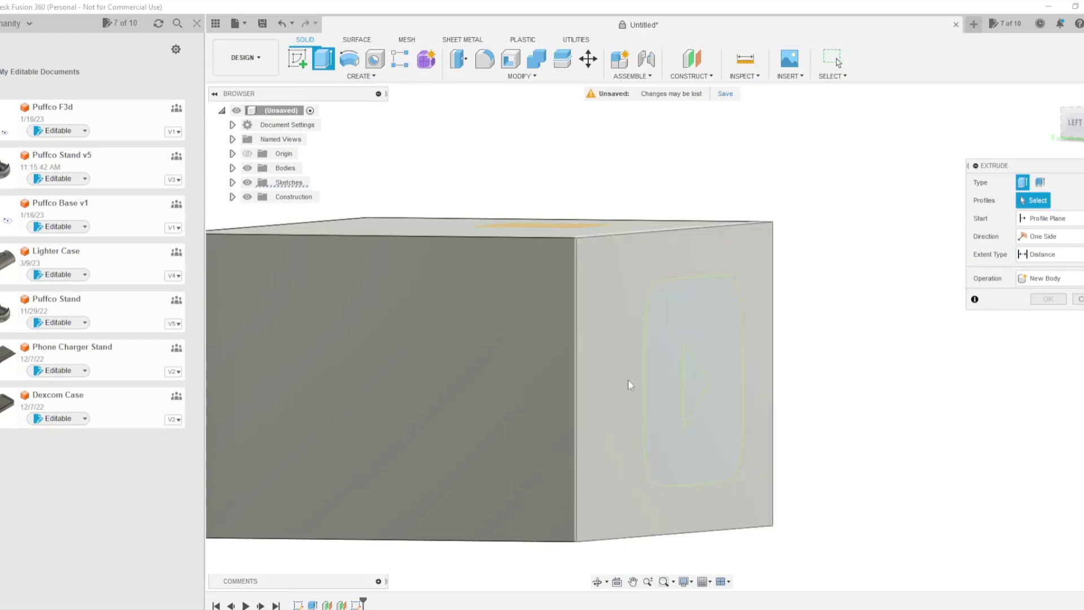
# Step: Extrude the logo's outer rounded outline as a 6 mm Cut into the box's front face
pyautogui.click(672, 324)
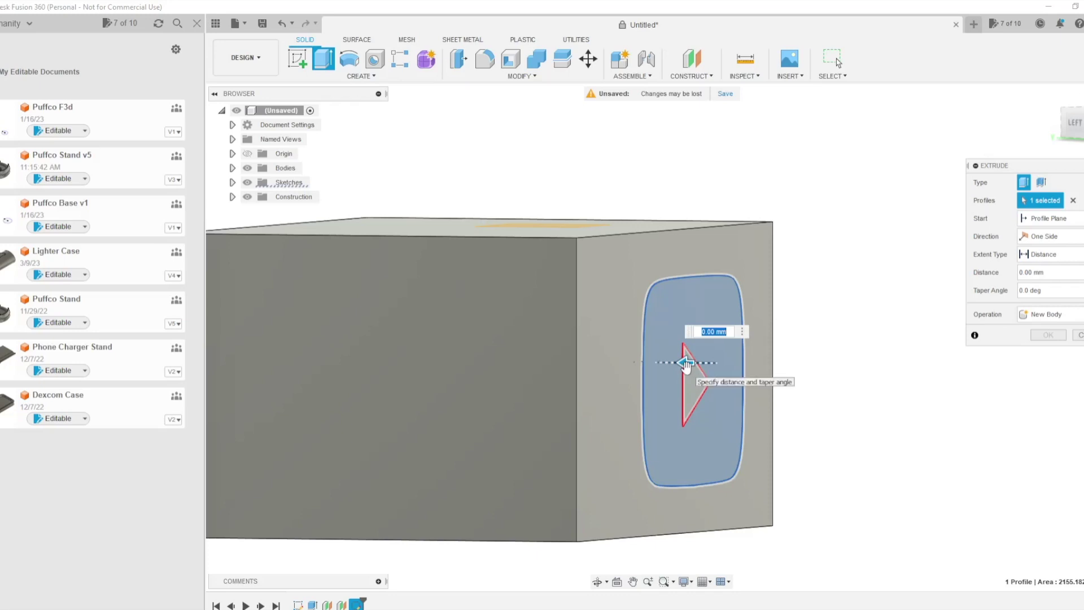
pyautogui.moveTo(686, 366); pyautogui.dragTo(676, 364)
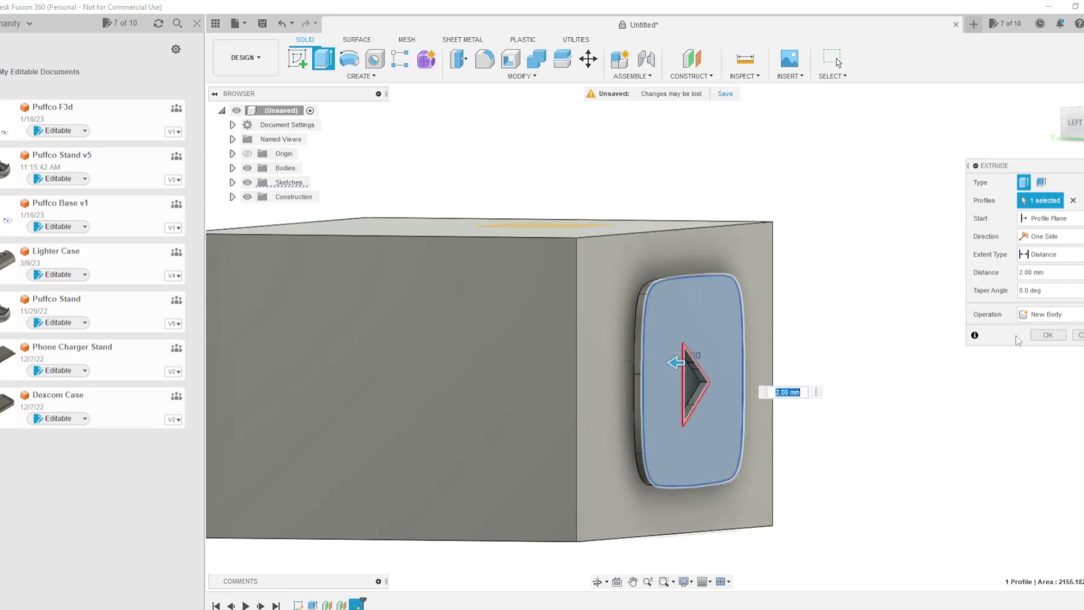
pyautogui.click(1047, 313)
pyautogui.click(1038, 344)
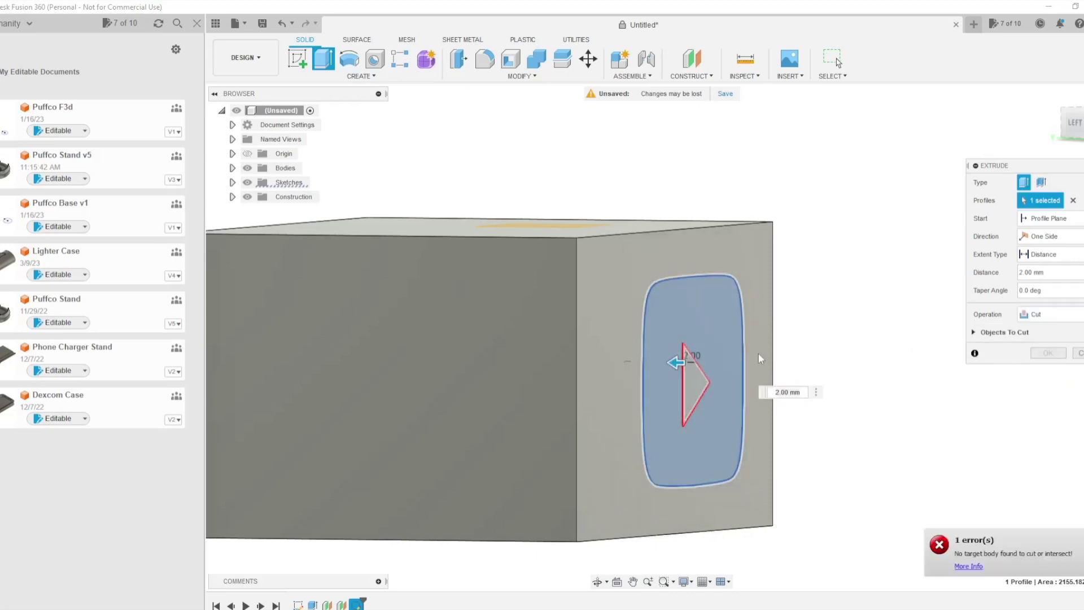
pyautogui.moveTo(682, 364); pyautogui.dragTo(659, 362)
pyautogui.moveTo(803, 368)
pyautogui.keyDown('shift'); pyautogui.mouseDown(button='middle')
pyautogui.moveTo(846, 365)
pyautogui.moveTo(834, 372)
pyautogui.moveTo(783, 357)
pyautogui.moveTo(834, 370)
pyautogui.moveTo(819, 368)
pyautogui.mouseUp(button='middle'); pyautogui.keyUp('shift')
pyautogui.click(1047, 353)
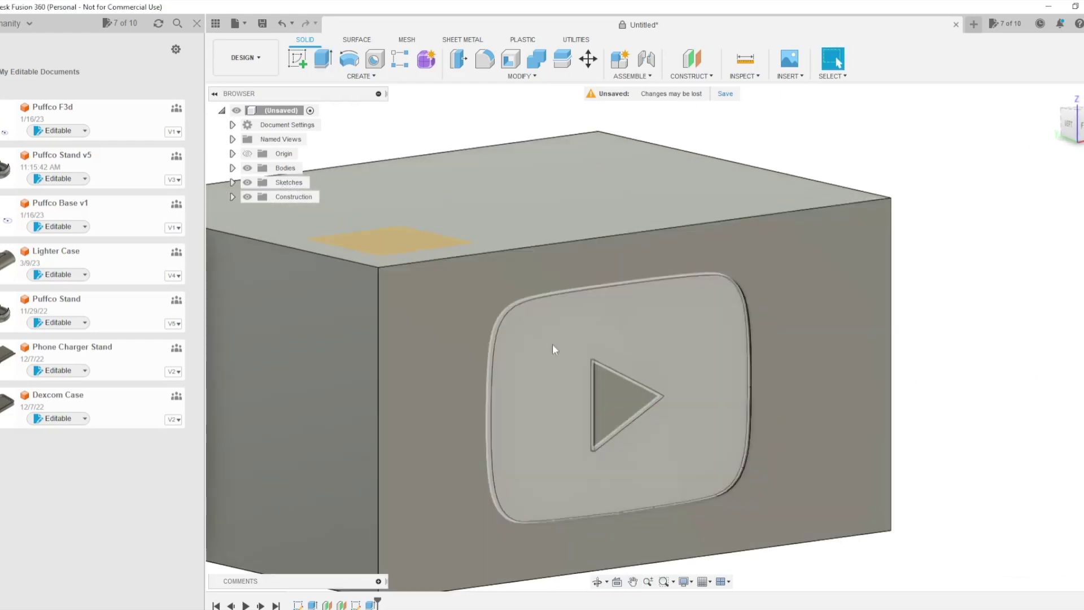
pyautogui.keyDown('shift'); pyautogui.moveTo(885, 360); pyautogui.dragTo(362, 563, button='middle'); pyautogui.keyUp('shift')
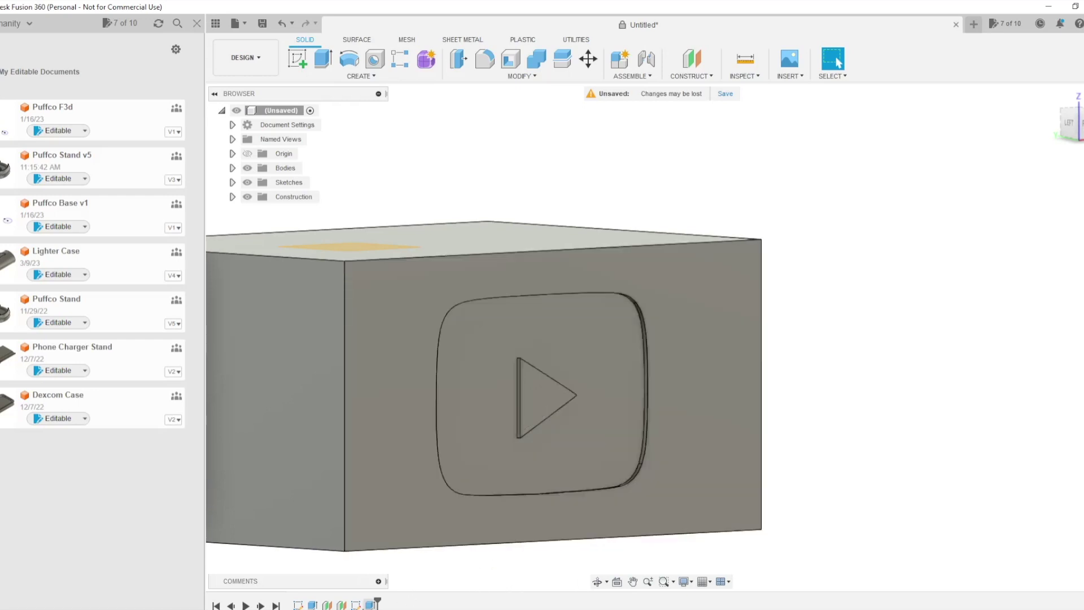
pyautogui.doubleClick(356, 604)
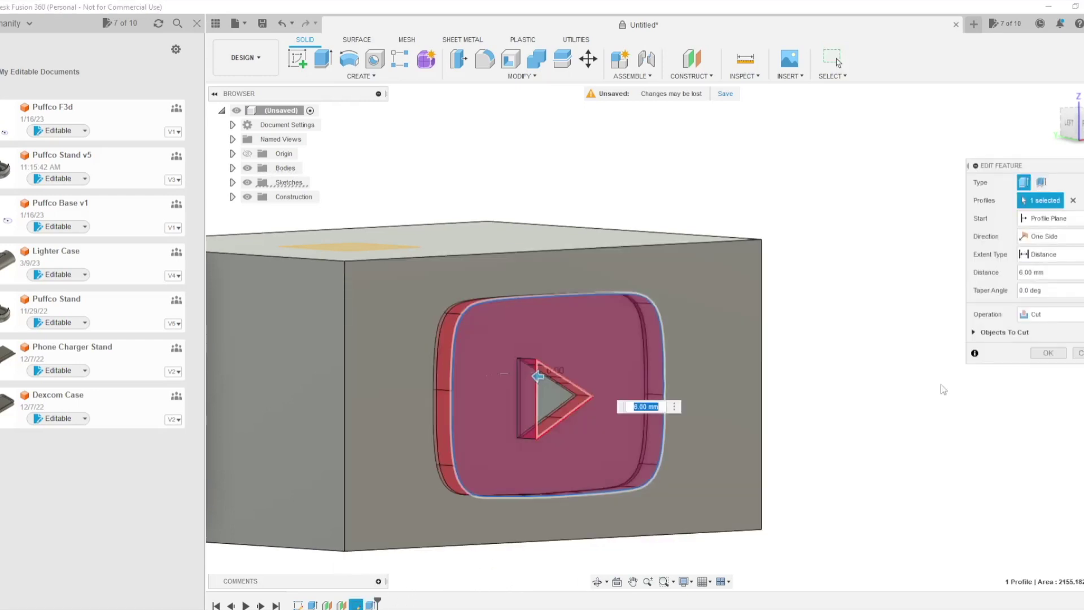
# Step: Edit the logo extrusion to a New Body at -3 mm, adding the play triangle profile
pyautogui.moveTo(535, 381); pyautogui.dragTo(621, 380)
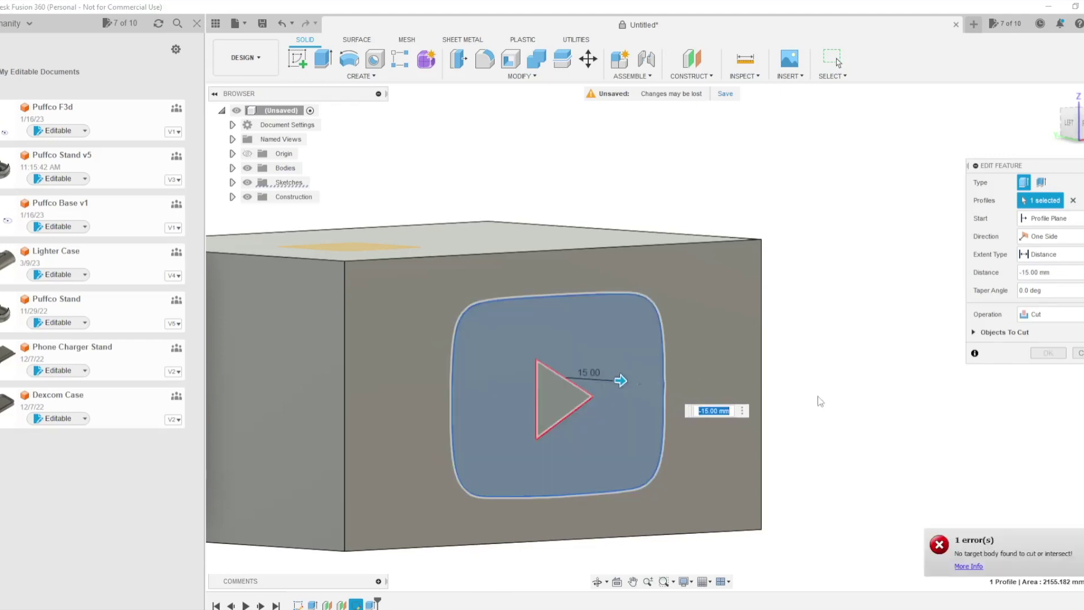
pyautogui.click(1050, 314)
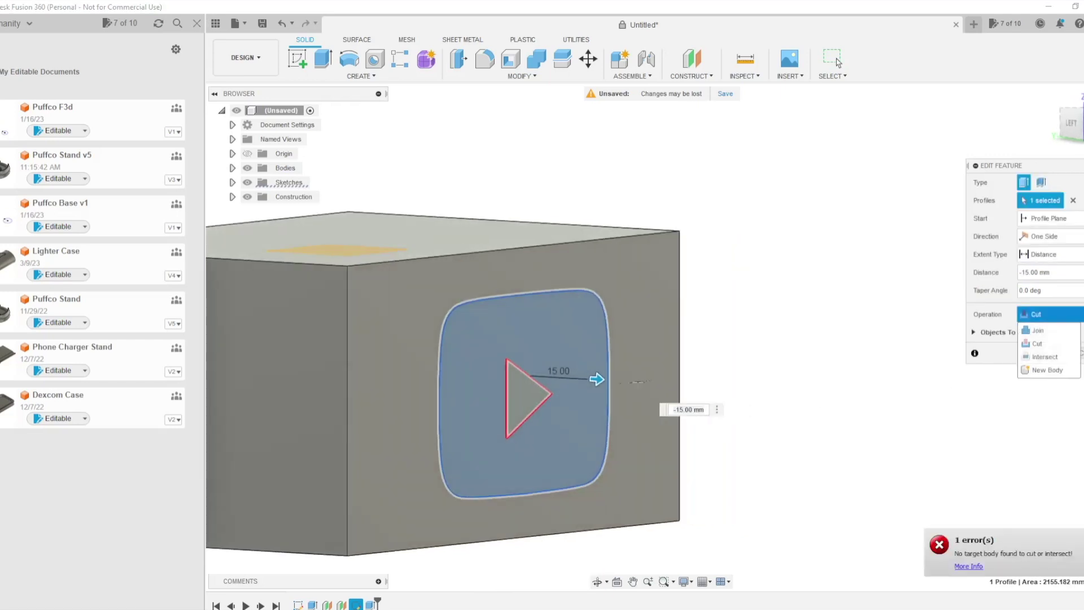
pyautogui.click(1044, 369)
pyautogui.moveTo(597, 379); pyautogui.dragTo(615, 400)
pyautogui.click(535, 401)
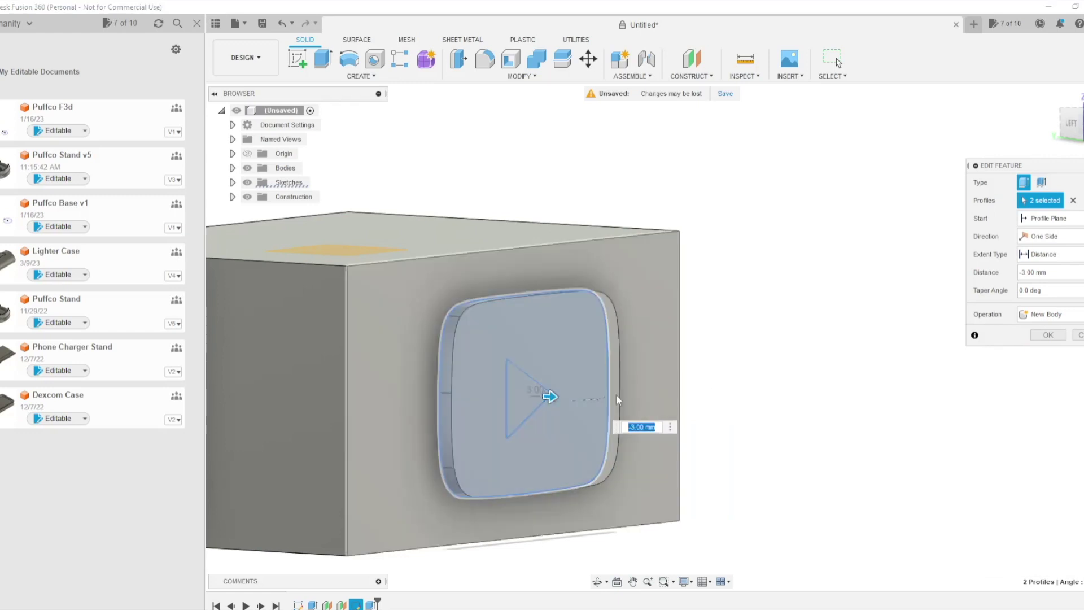
pyautogui.press('Return')
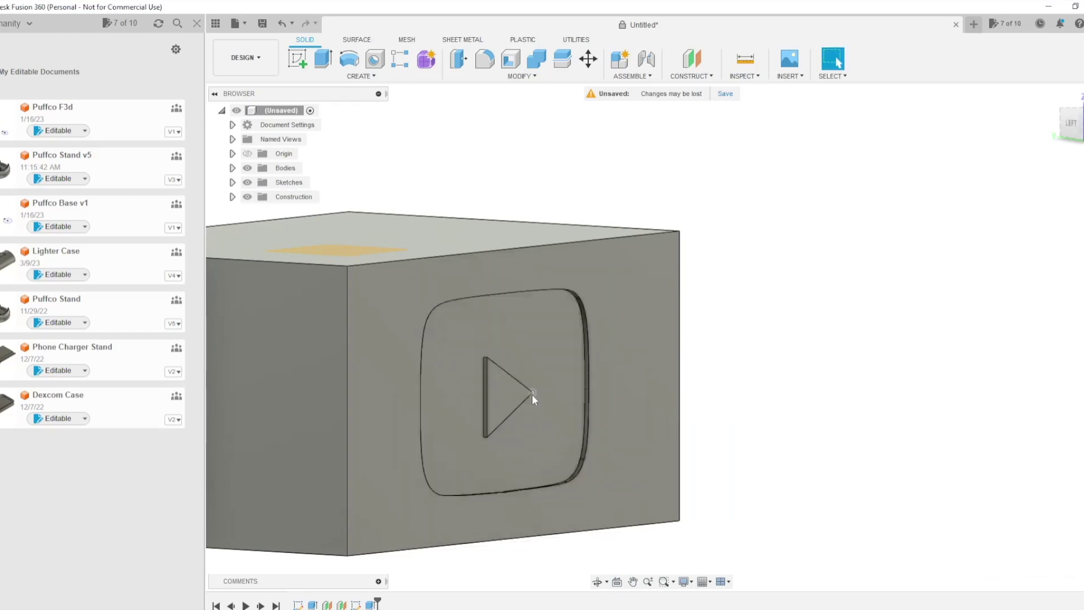
# Step: Extrude the recessed logo face outward 3 mm with Join so it stands raised
pyautogui.click(535, 354)
pyautogui.press('e')
pyautogui.moveTo(542, 357)
pyautogui.mouseDown()
pyautogui.moveTo(563, 361)
pyautogui.moveTo(553, 358)
pyautogui.mouseUp()
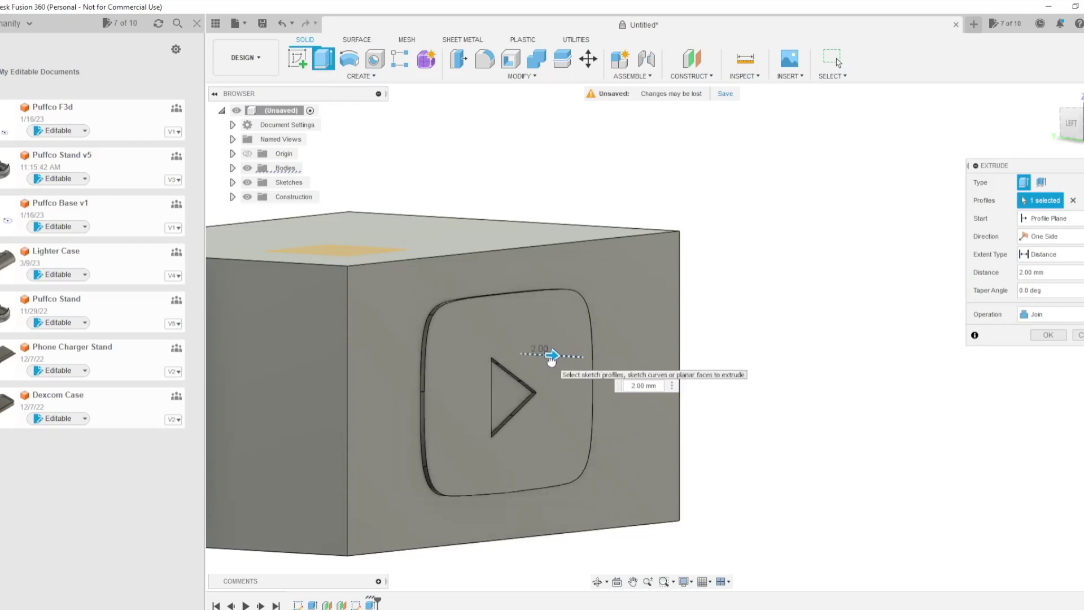
pyautogui.click(1055, 340)
pyautogui.keyDown('shift'); pyautogui.moveTo(879, 356); pyautogui.dragTo(842, 367, button='middle'); pyautogui.keyUp('shift')
pyautogui.keyDown('shift'); pyautogui.moveTo(739, 381); pyautogui.dragTo(297, 321, button='middle'); pyautogui.keyUp('shift')
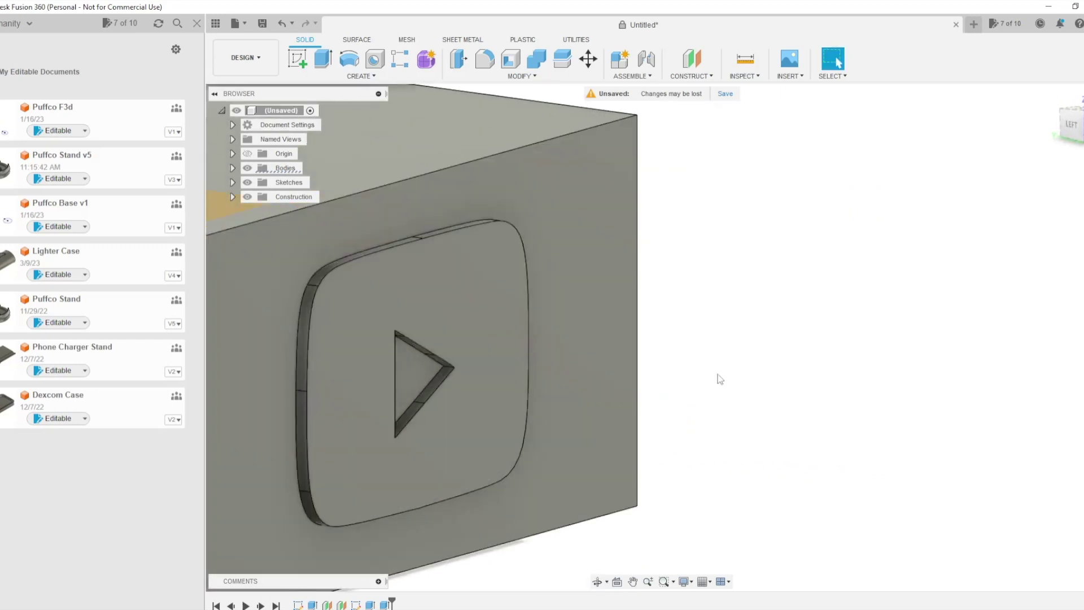
pyautogui.keyDown('shift'); pyautogui.moveTo(720, 378); pyautogui.dragTo(459, 374, button='middle'); pyautogui.keyUp('shift')
pyautogui.keyDown('shift'); pyautogui.moveTo(626, 416); pyautogui.dragTo(537, 418, button='middle'); pyautogui.keyUp('shift')
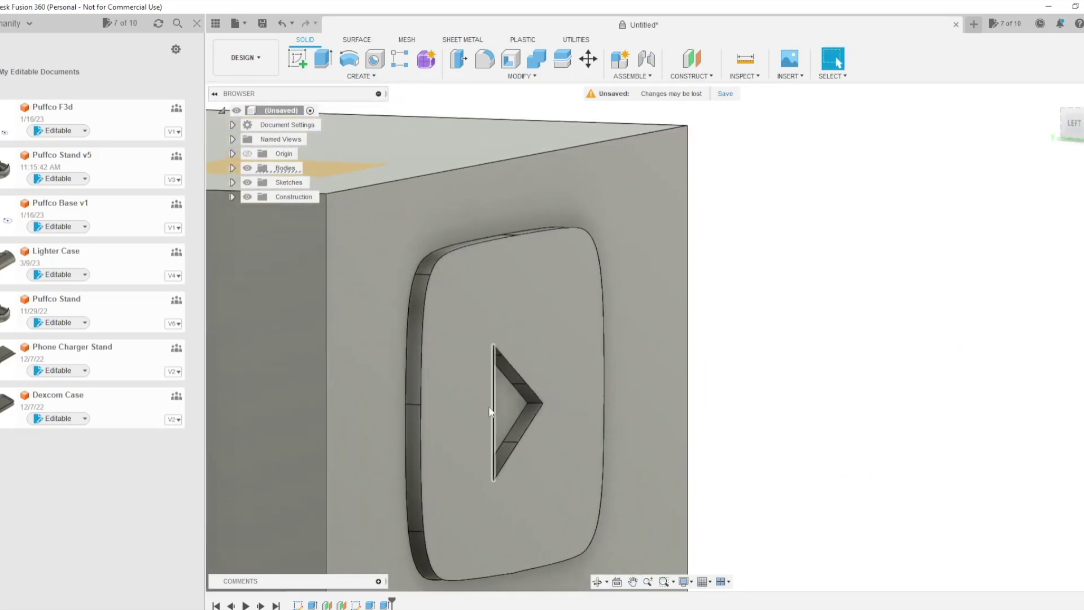
pyautogui.keyDown('shift'); pyautogui.moveTo(494, 407); pyautogui.dragTo(773, 336, button='middle'); pyautogui.keyUp('shift')
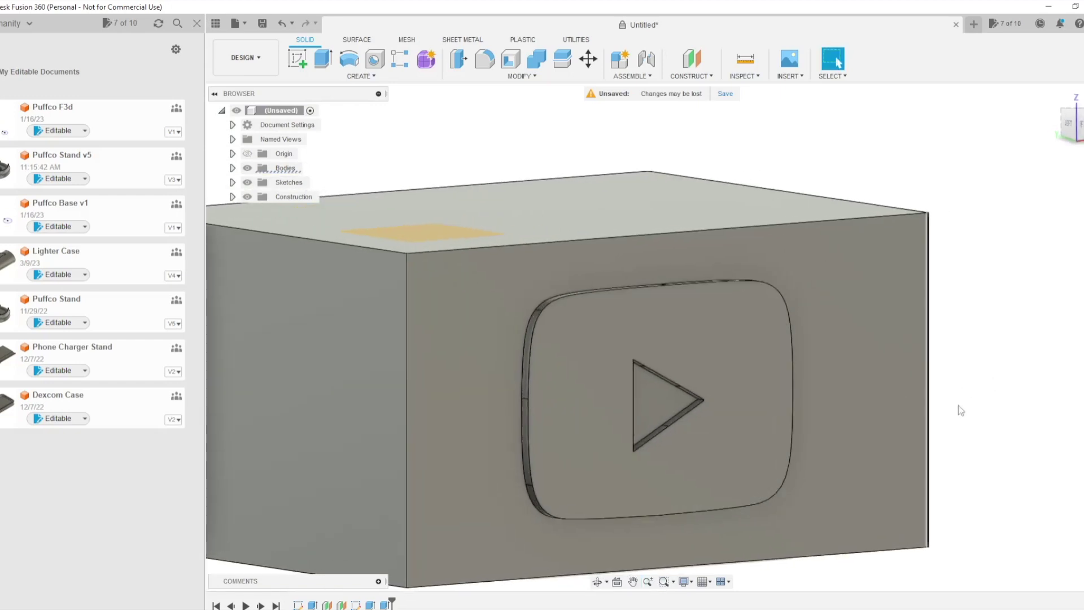
pyautogui.moveTo(888, 397); pyautogui.dragTo(837, 408, button='middle')
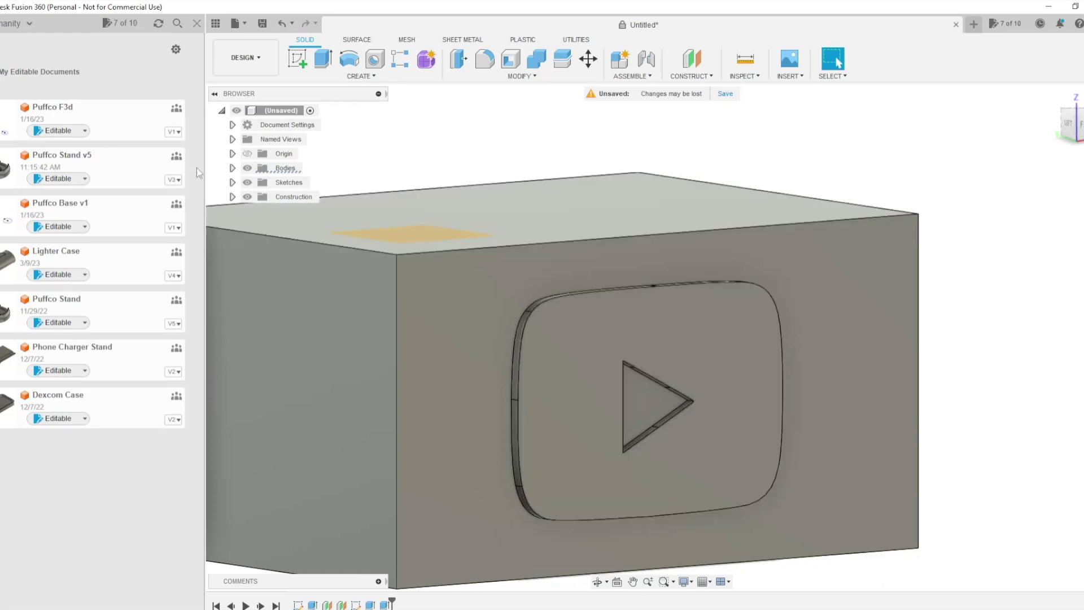
pyautogui.doubleClick(126, 174)
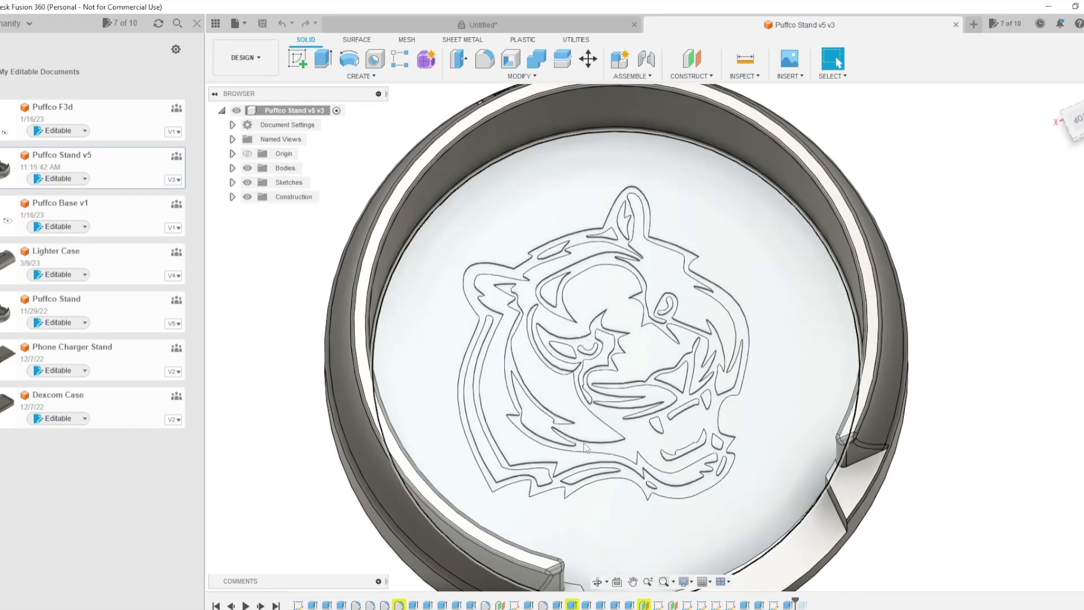
# Step: Inspect Puffco Stand v5's WHO DEY text and tiger outline sketches, then return to the Untitled design
pyautogui.doubleClick(773, 604)
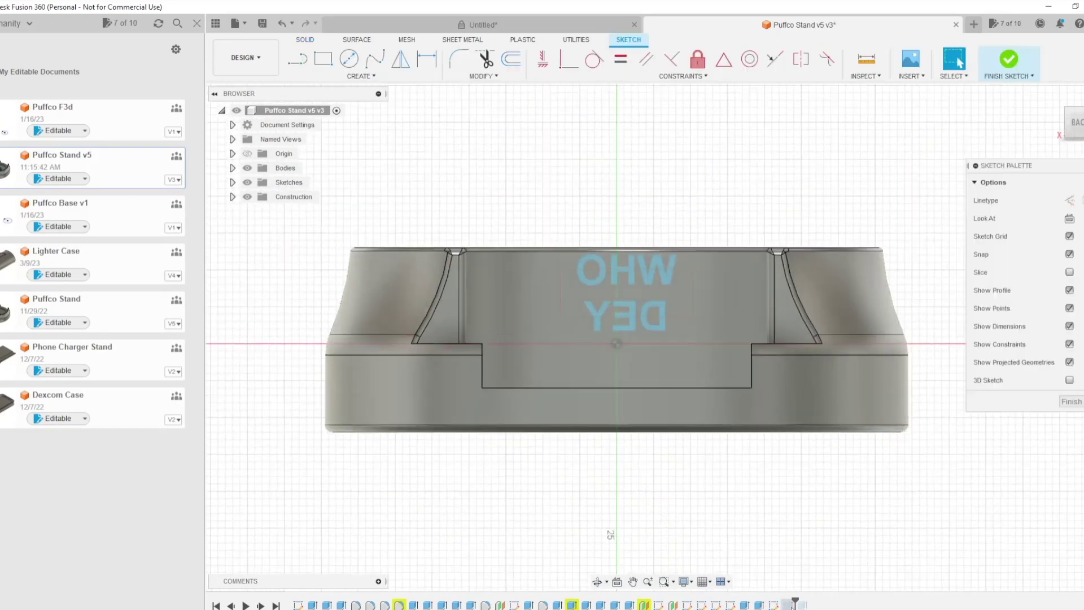
pyautogui.click(1070, 401)
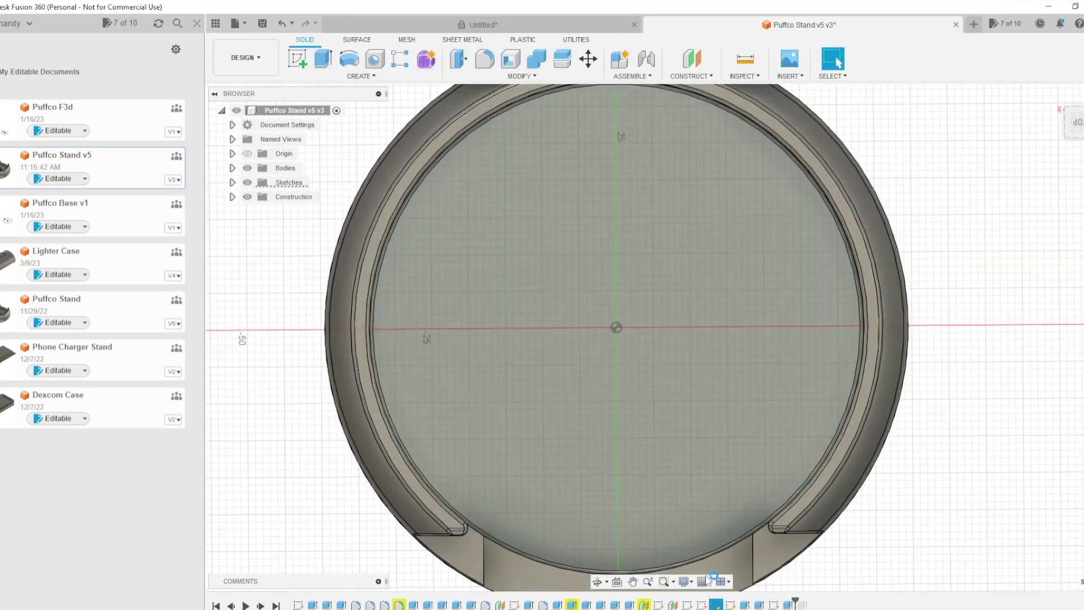
pyautogui.doubleClick(715, 604)
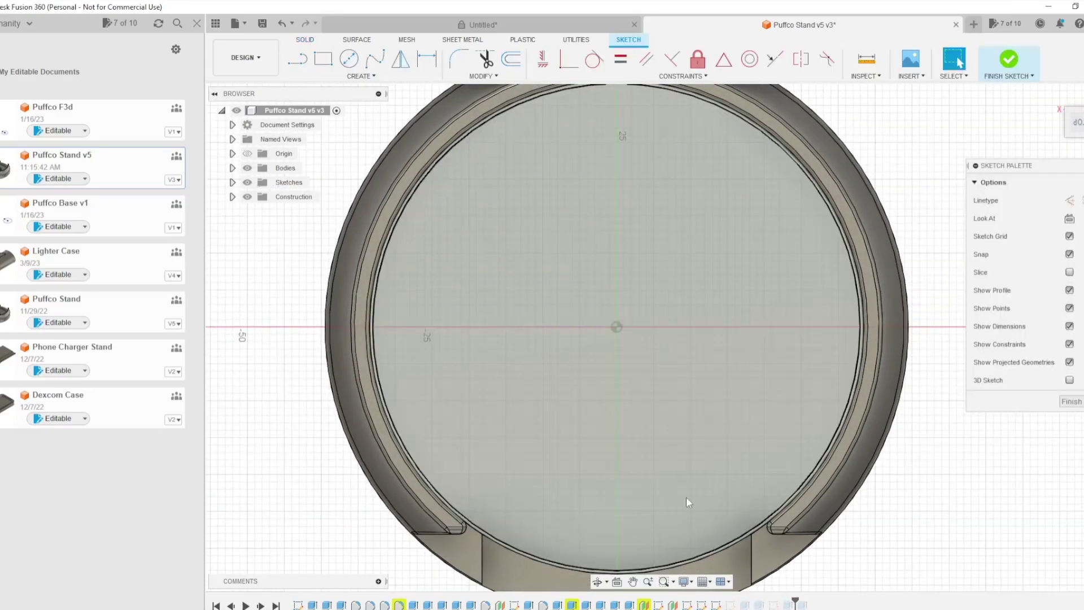
pyautogui.moveTo(687, 501)
pyautogui.keyDown('shift'); pyautogui.mouseDown(button='middle')
pyautogui.moveTo(669, 373)
pyautogui.moveTo(517, 389)
pyautogui.mouseUp(button='middle'); pyautogui.keyUp('shift')
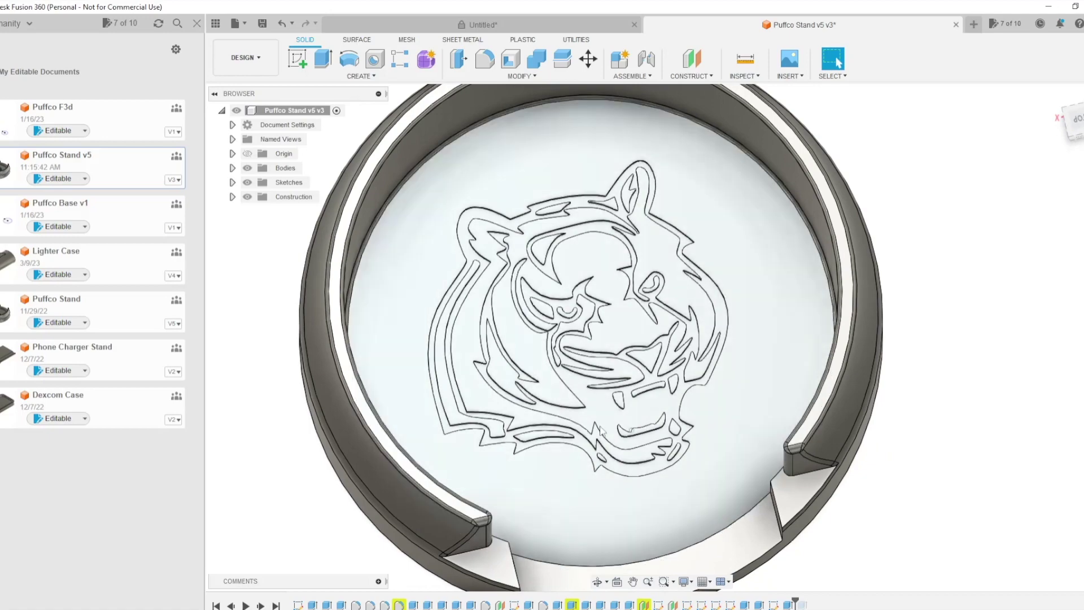
pyautogui.moveTo(659, 399)
pyautogui.keyDown('shift'); pyautogui.mouseDown(button='middle')
pyautogui.moveTo(604, 386)
pyautogui.moveTo(530, 333)
pyautogui.mouseUp(button='middle'); pyautogui.keyUp('shift')
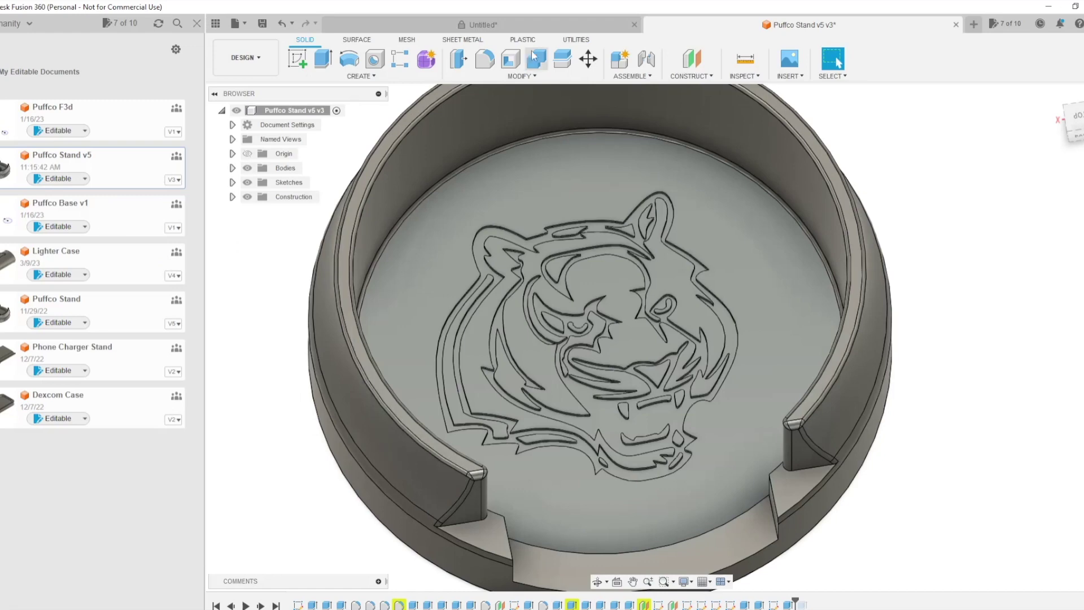
pyautogui.click(531, 20)
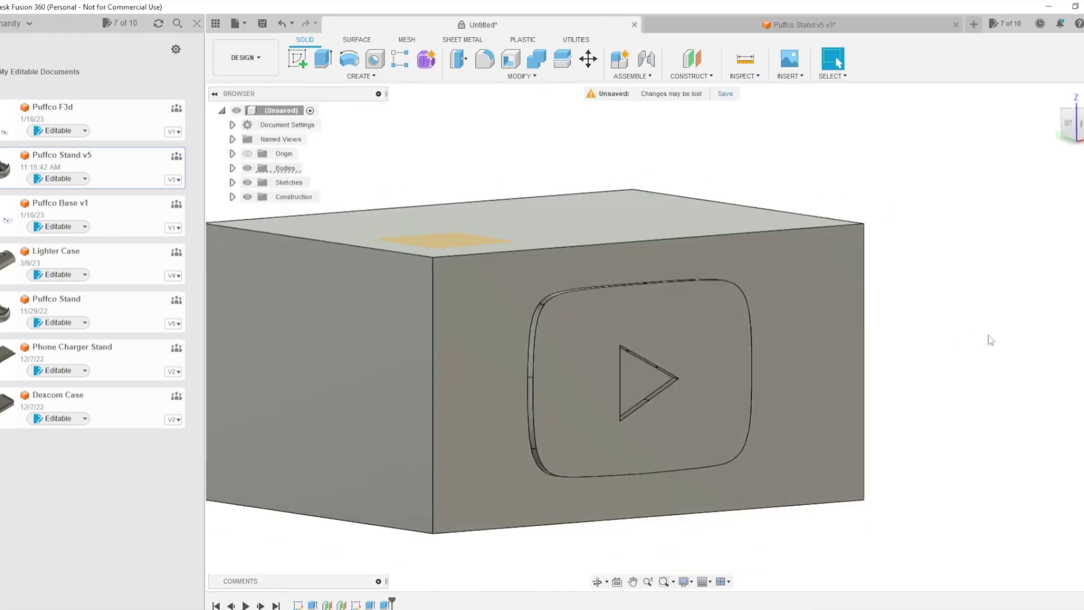
pyautogui.moveTo(988, 334); pyautogui.dragTo(931, 343, button='middle')
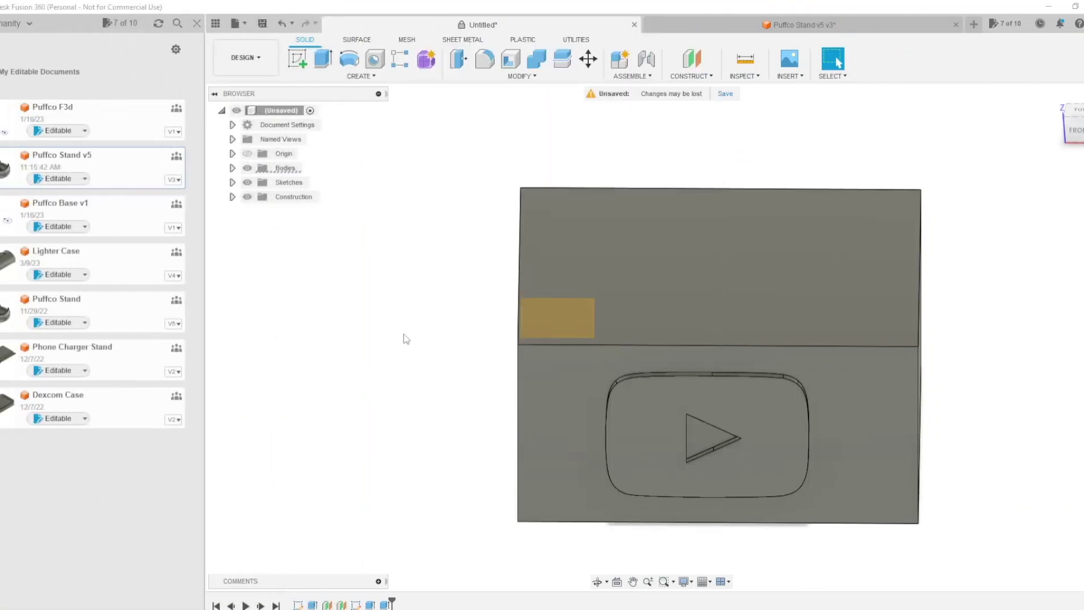
pyautogui.moveTo(405, 339); pyautogui.dragTo(401, 380, button='middle')
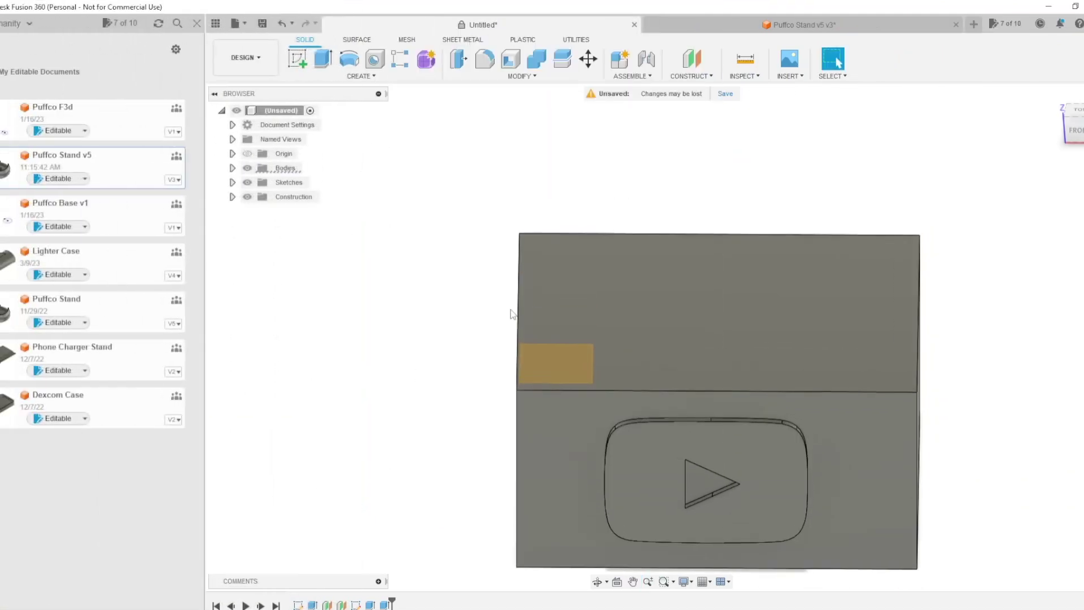
pyautogui.scroll(2, 883, 310)
pyautogui.moveTo(882, 310); pyautogui.dragTo(993, 275, button='middle')
pyautogui.press('Escape')
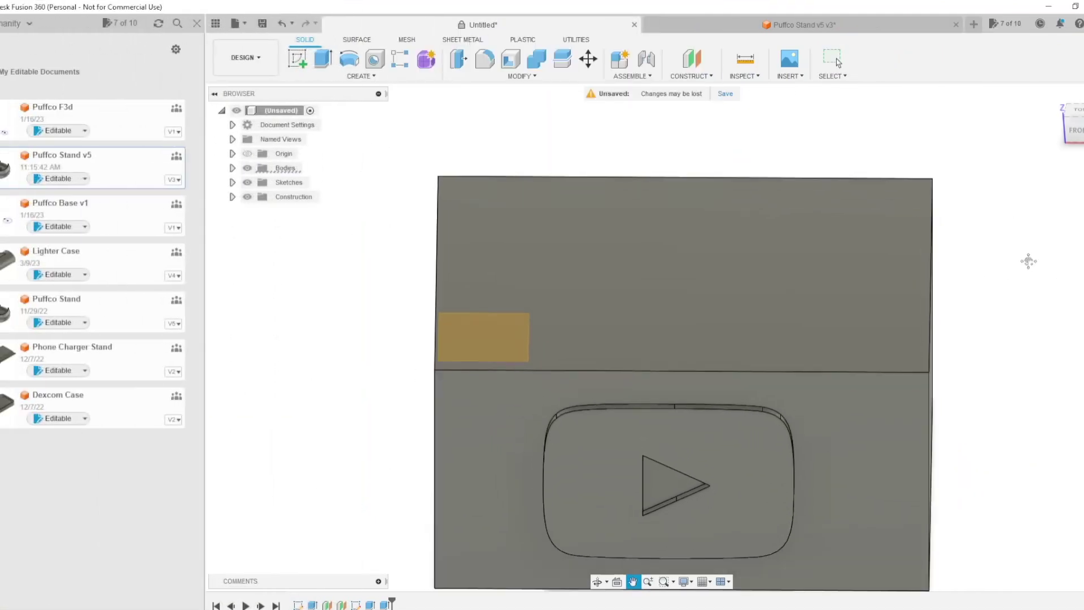
pyautogui.scroll(-2, 1018, 265)
pyautogui.moveTo(1018, 265); pyautogui.dragTo(936, 285, button='middle')
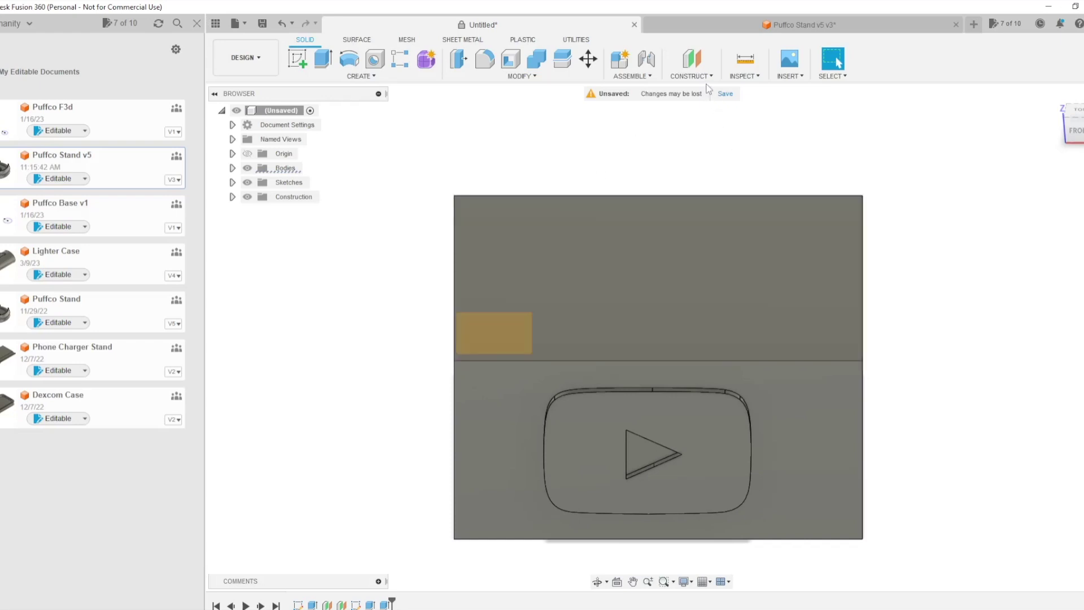
pyautogui.click(705, 81)
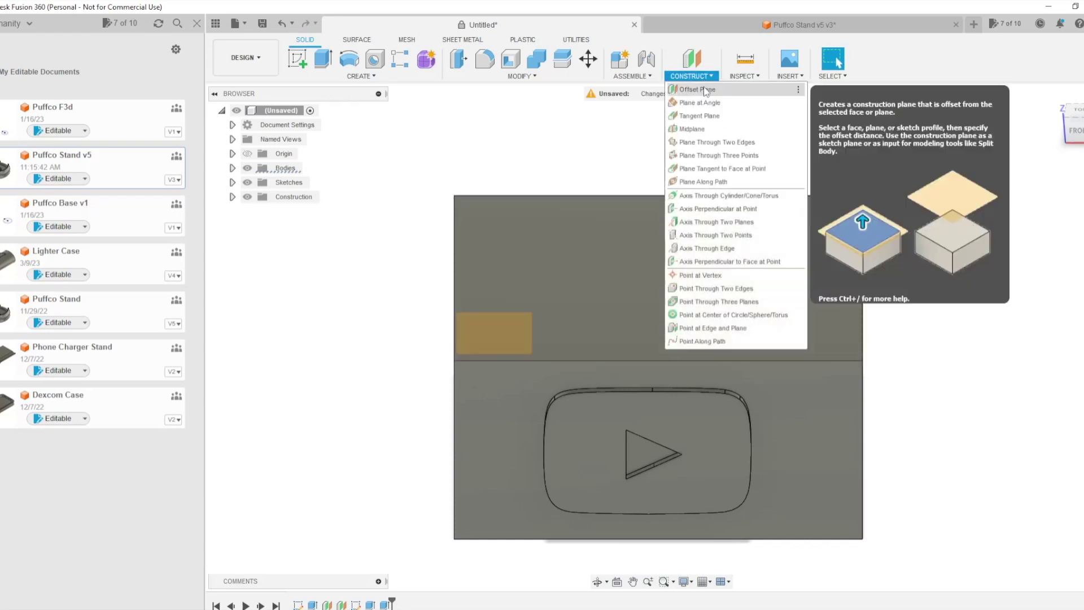
# Step: Start a sketch on the orange construction plane atop the box and launch the Text tool
pyautogui.click(701, 79)
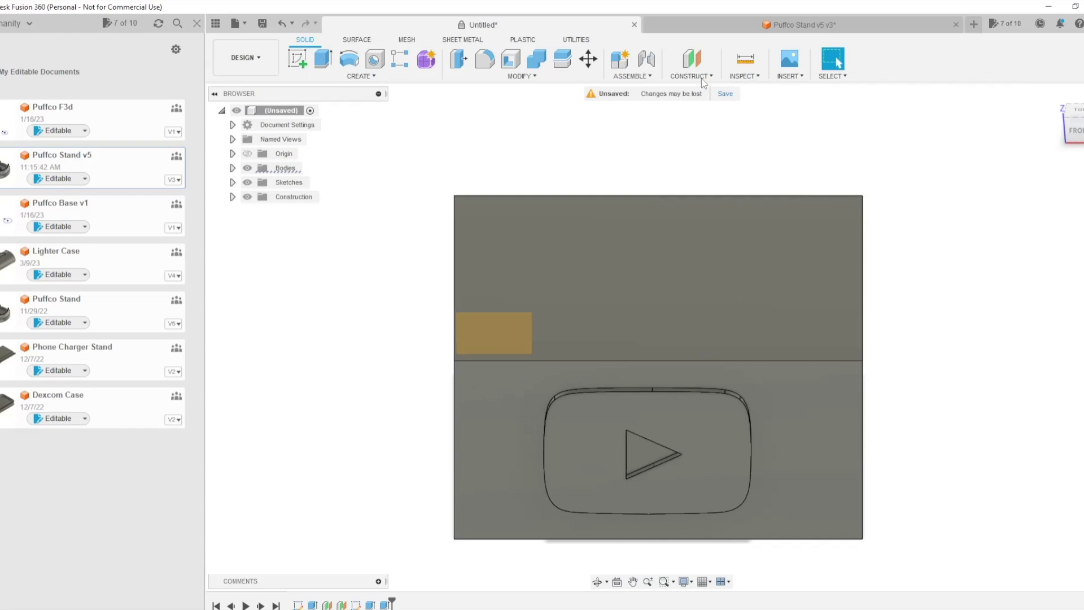
pyautogui.click(500, 330)
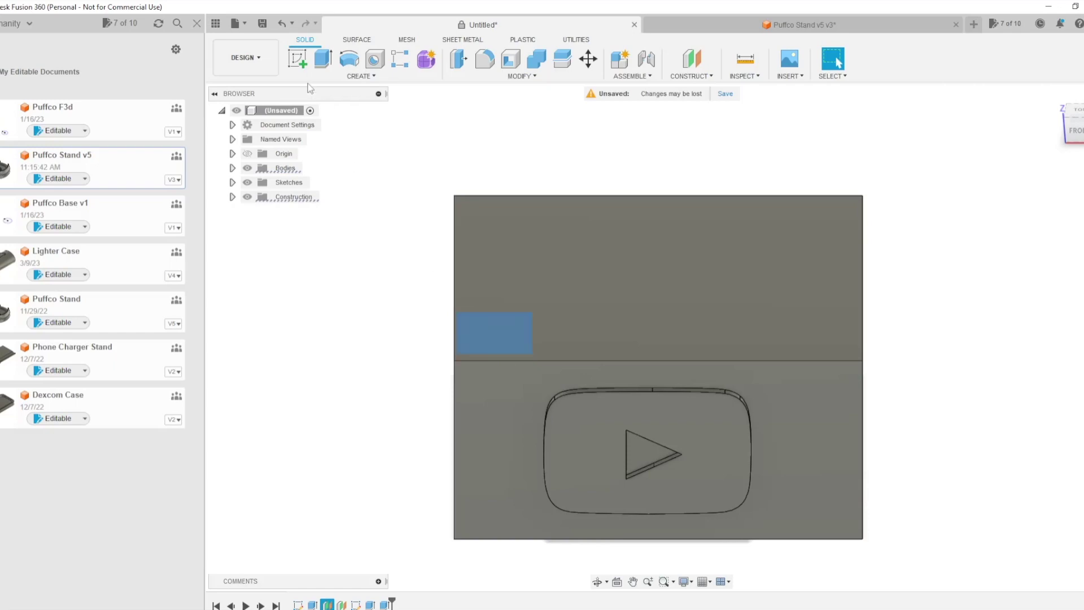
pyautogui.click(296, 58)
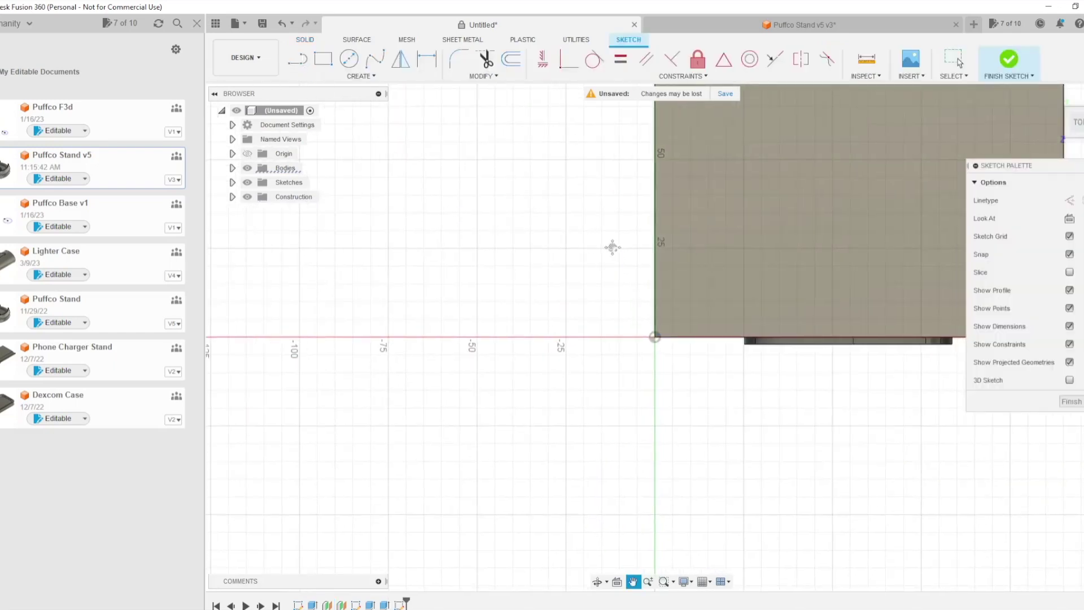
pyautogui.moveTo(612, 247)
pyautogui.mouseDown(button='middle')
pyautogui.moveTo(404, 341)
pyautogui.moveTo(397, 358)
pyautogui.mouseUp(button='middle')
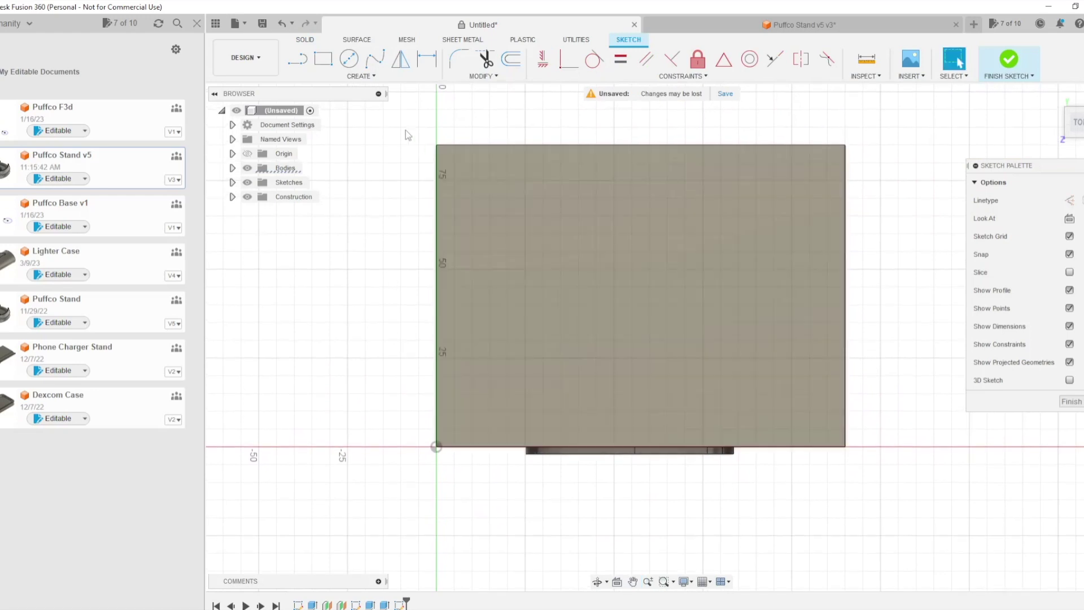
pyautogui.click(361, 76)
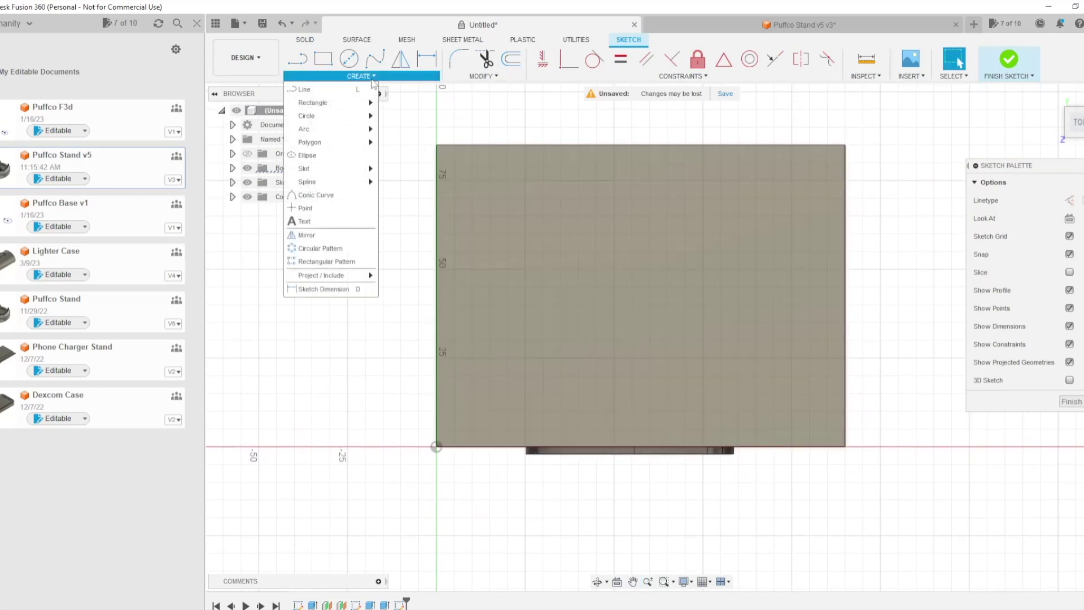
pyautogui.click(335, 223)
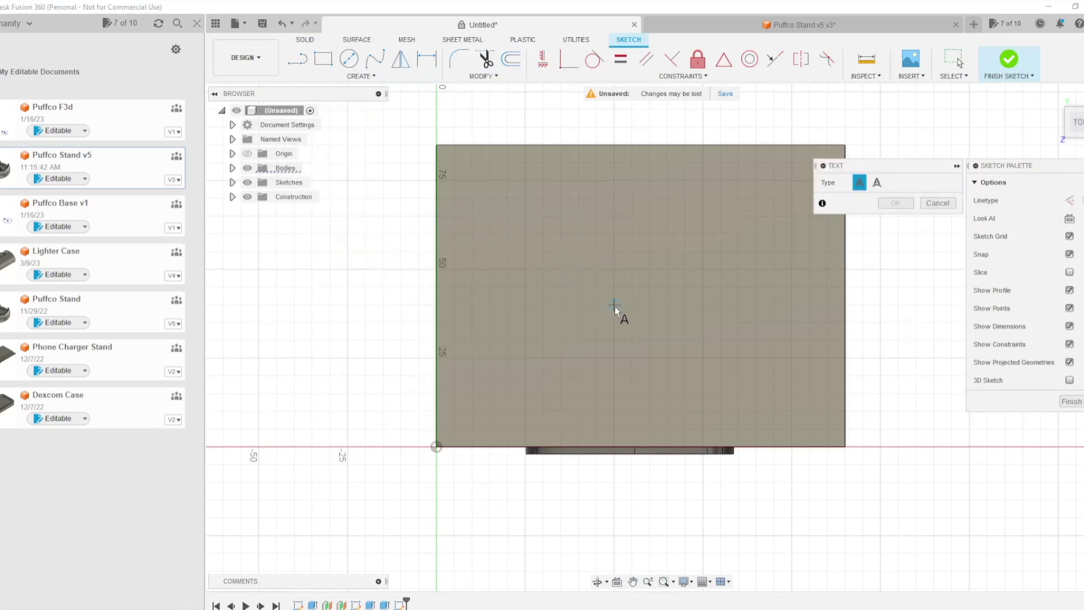
# Step: Draw a text box containing SUBSCRIBE! with middle and centre alignment
pyautogui.click(613, 305)
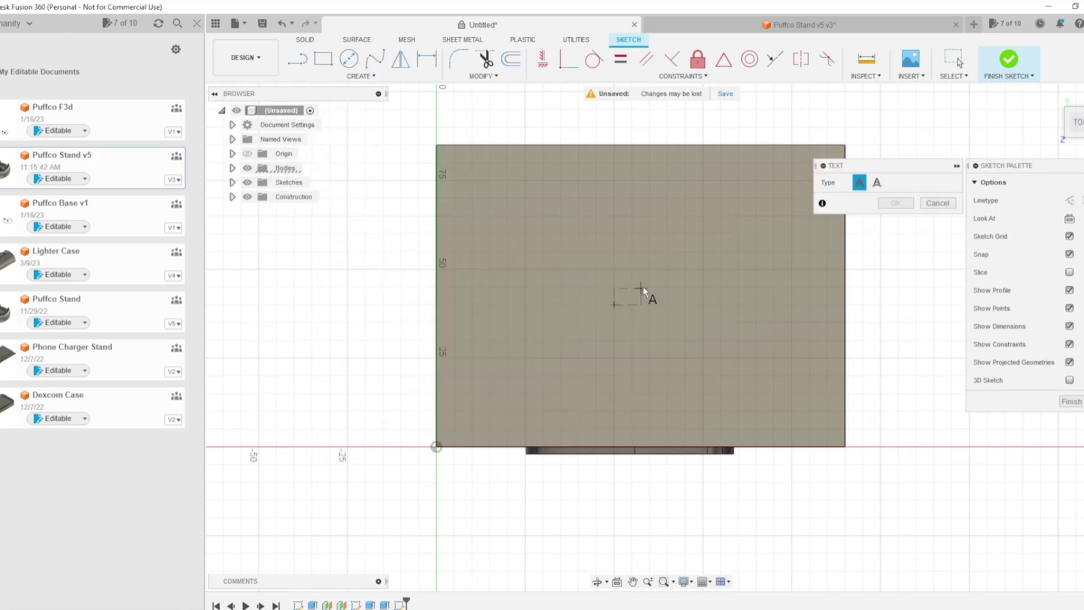
pyautogui.click(787, 217)
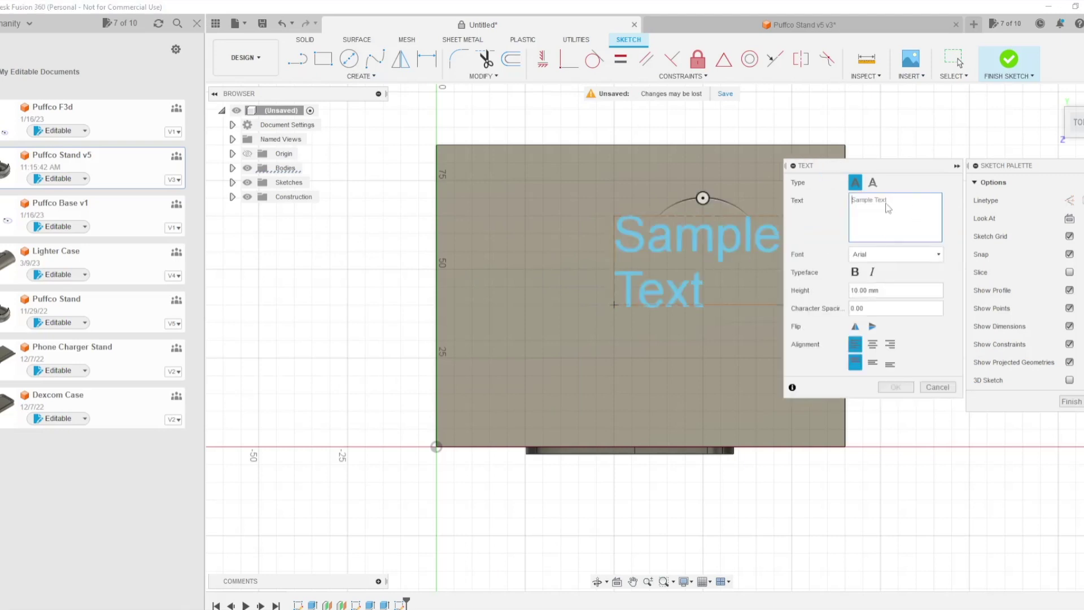
pyautogui.click(872, 211)
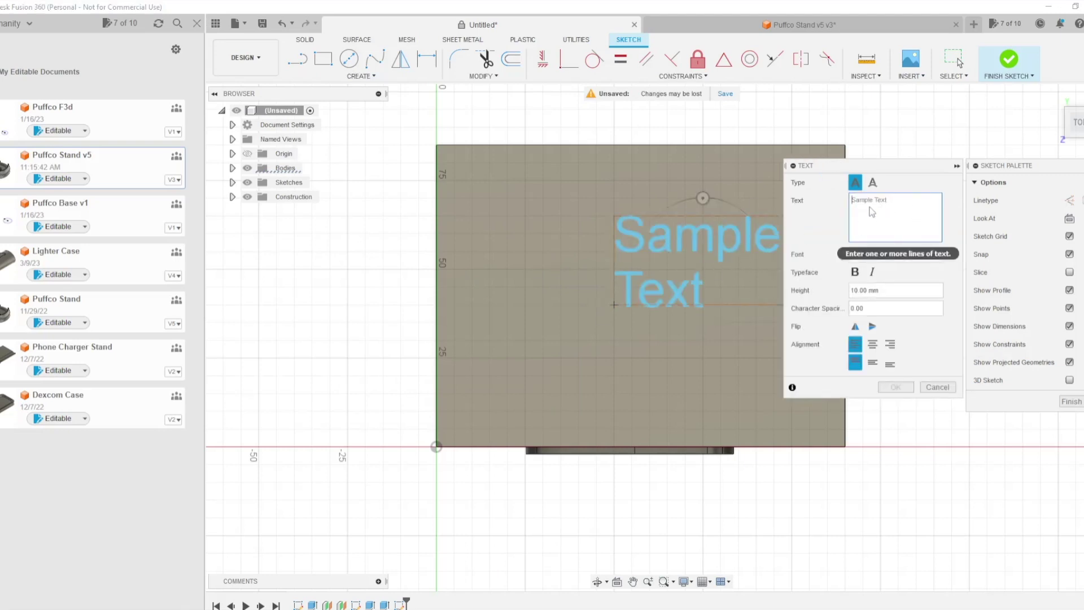
pyautogui.write('SUBSCRIBE!')
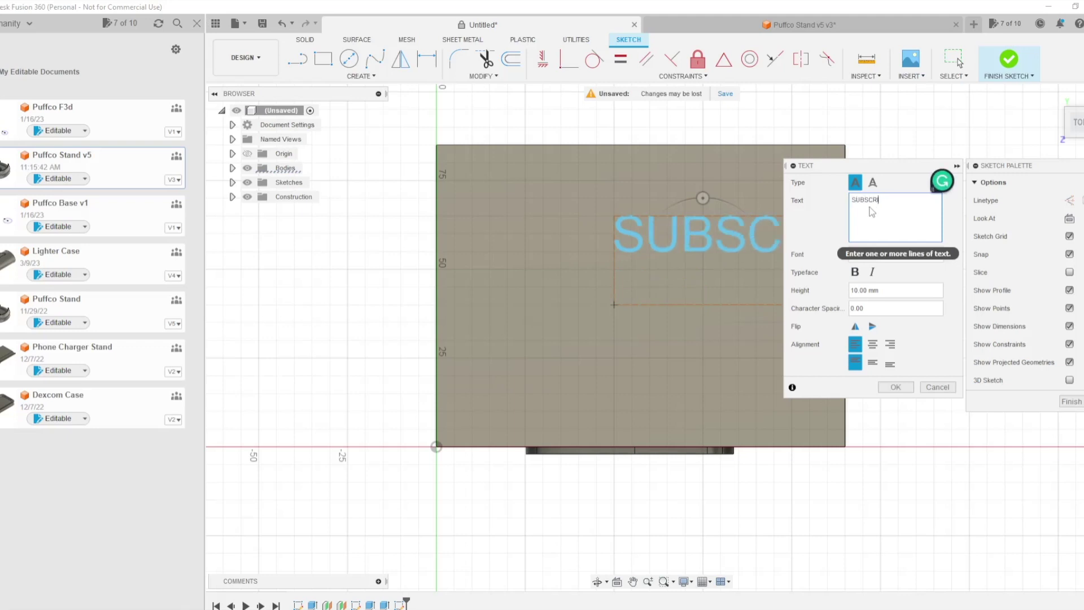
pyautogui.click(873, 363)
pyautogui.click(872, 343)
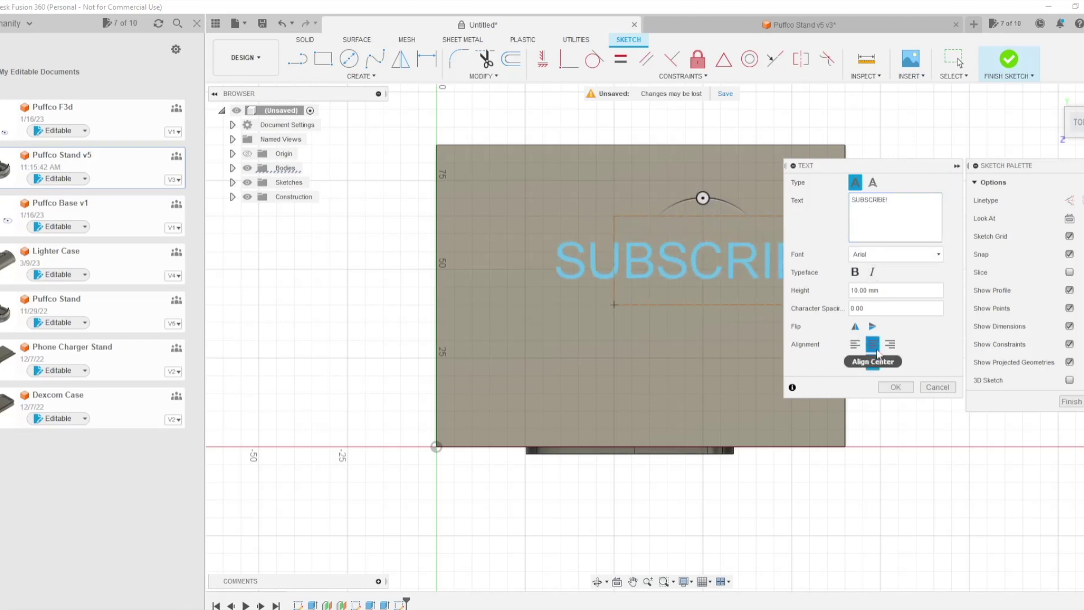
pyautogui.click(895, 387)
# Step: Move the SUBSCRIBE! text toward the plate centre and reopen it for editing
pyautogui.moveTo(741, 260); pyautogui.dragTo(689, 278)
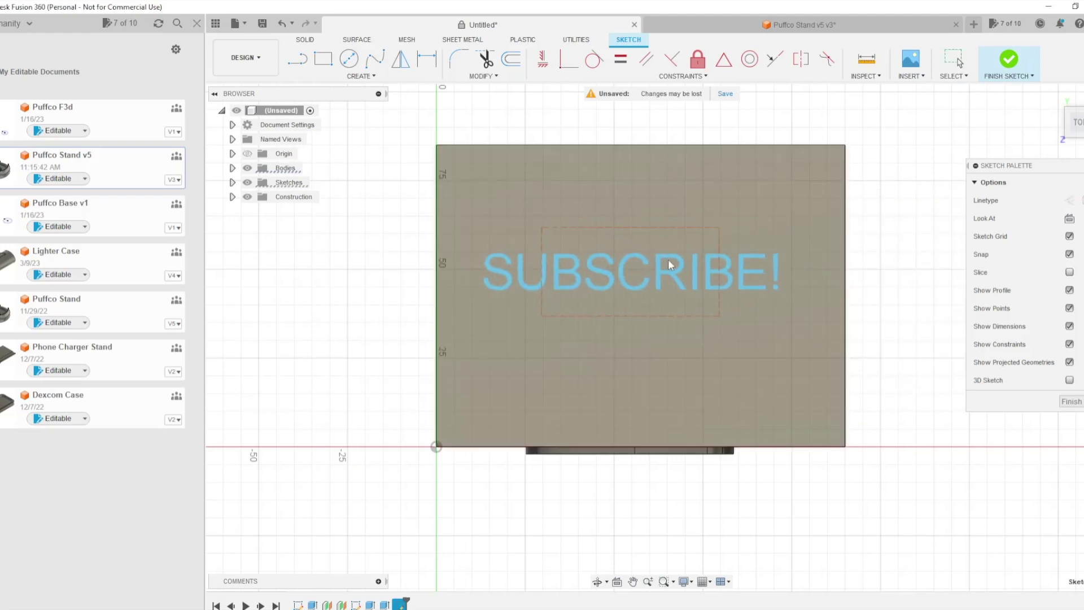
pyautogui.moveTo(687, 281)
pyautogui.mouseDown()
pyautogui.moveTo(658, 295)
pyautogui.moveTo(698, 292)
pyautogui.moveTo(689, 292)
pyautogui.mouseUp()
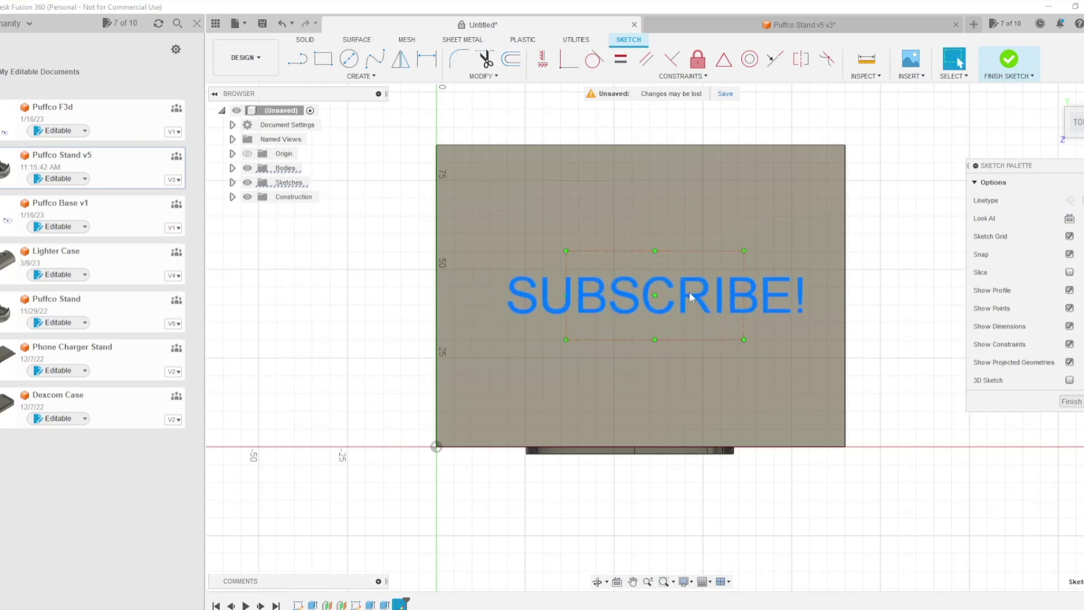
pyautogui.doubleClick(688, 291)
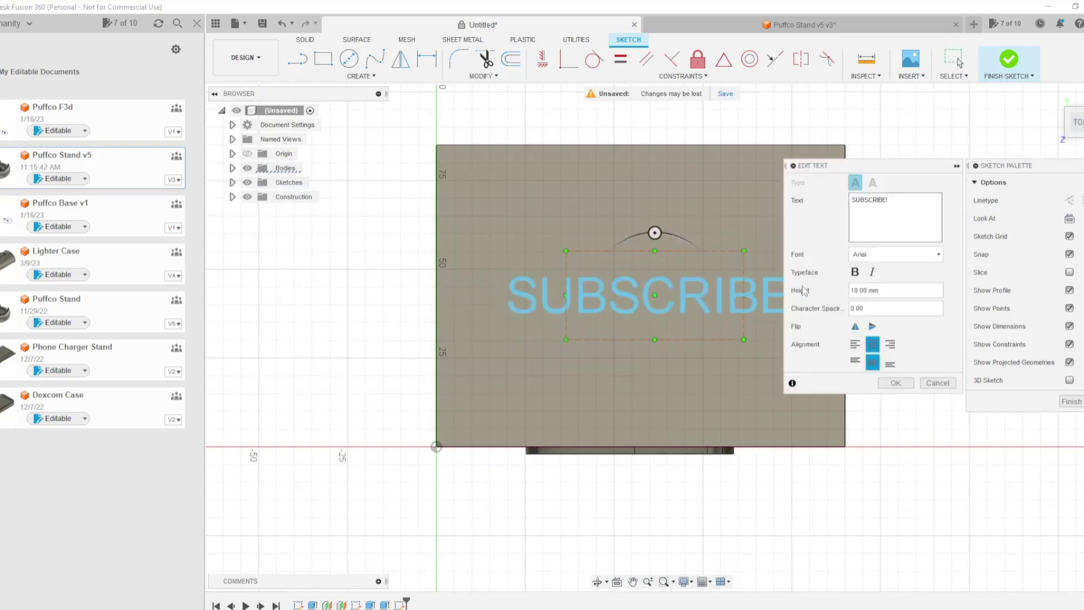
# Step: Change the SUBSCRIBE! text height to 8 mm
pyautogui.doubleClick(852, 290)
pyautogui.write('8')
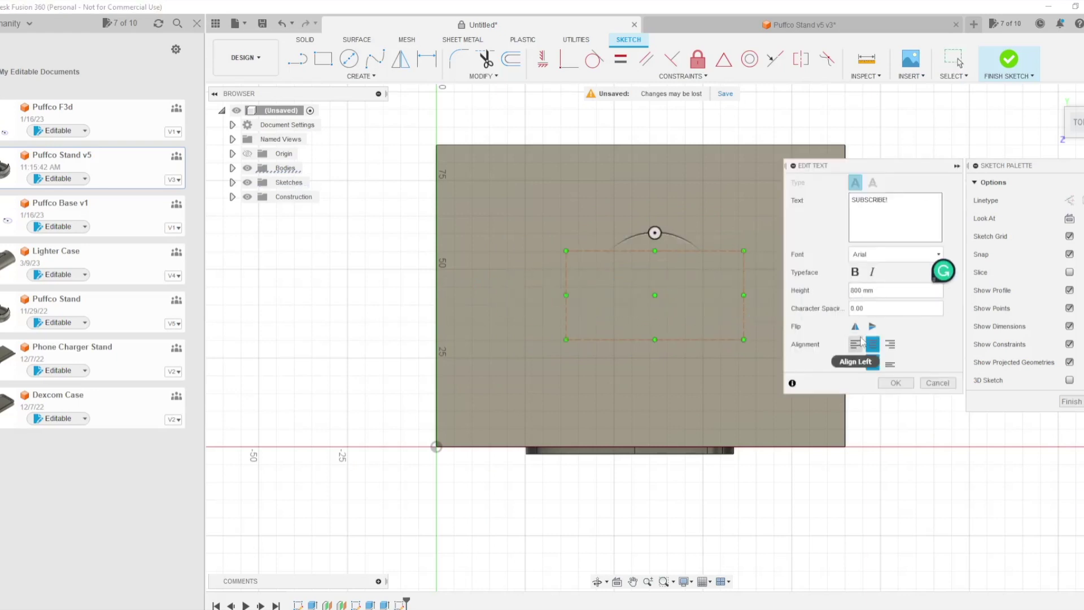
pyautogui.doubleClick(856, 291)
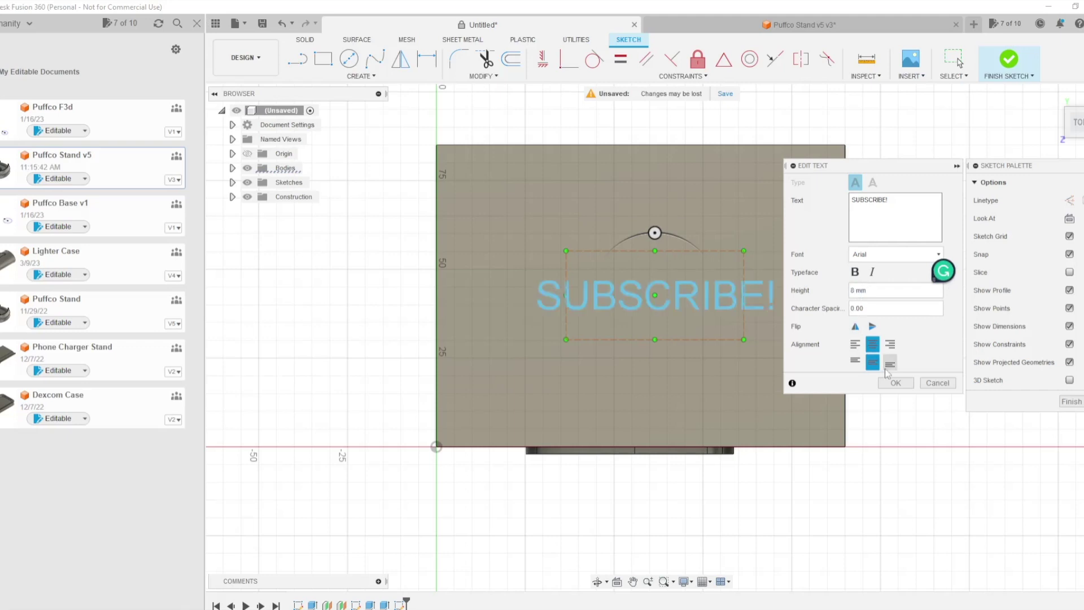
pyautogui.click(896, 383)
# Step: Nudge the text left and restyle it bold Arial Black, reading normally without flips
pyautogui.moveTo(713, 280); pyautogui.dragTo(681, 277)
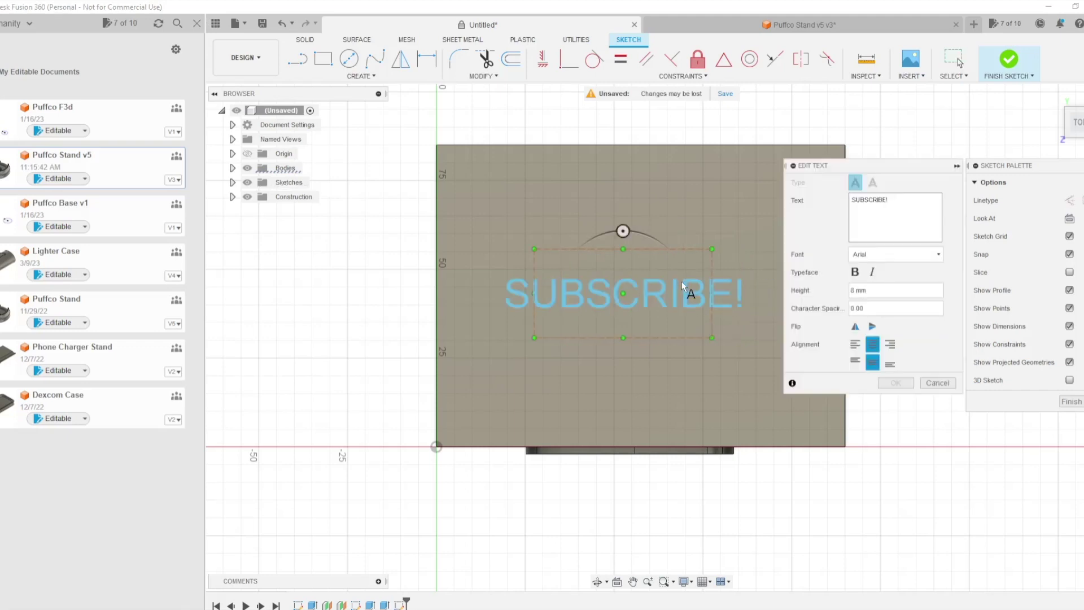
pyautogui.doubleClick(681, 280)
pyautogui.click(872, 328)
pyautogui.click(855, 326)
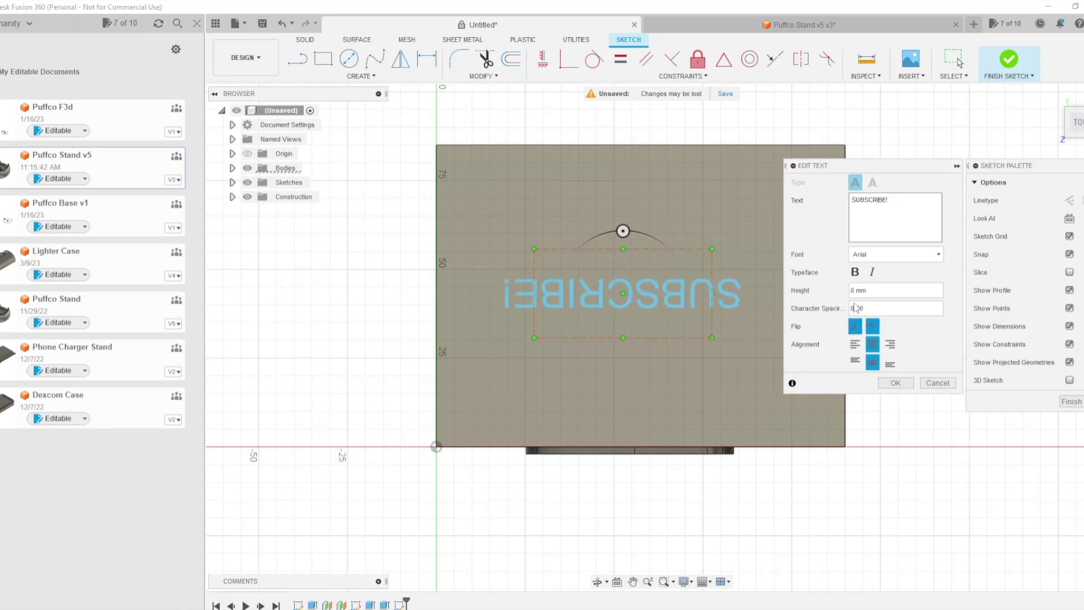
pyautogui.click(855, 326)
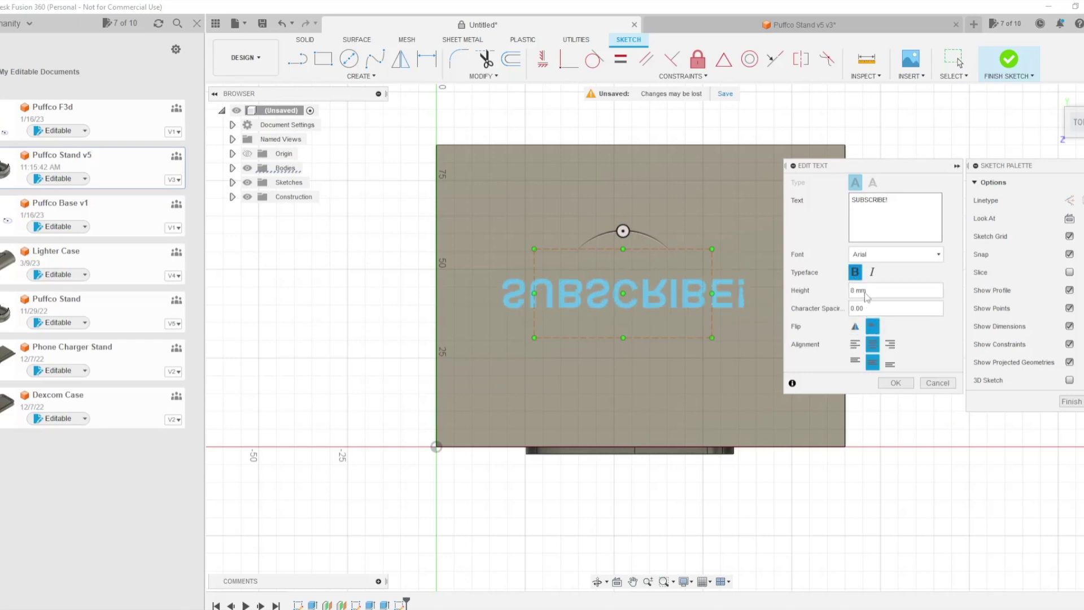
pyautogui.click(883, 255)
pyautogui.scroll(-1, 869, 328)
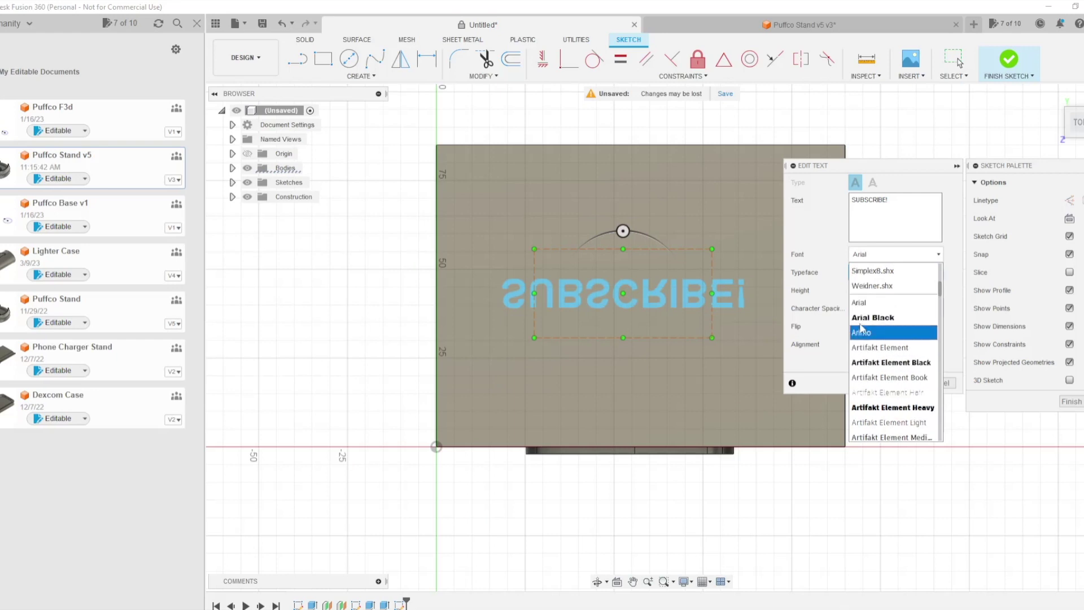
pyautogui.click(868, 321)
pyautogui.click(855, 326)
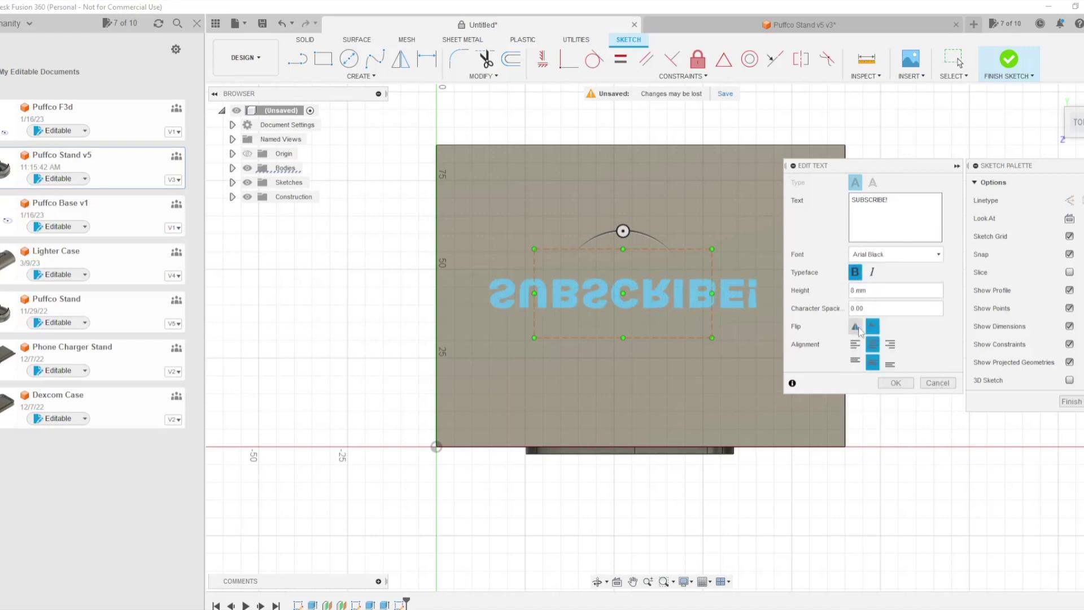
pyautogui.click(855, 326)
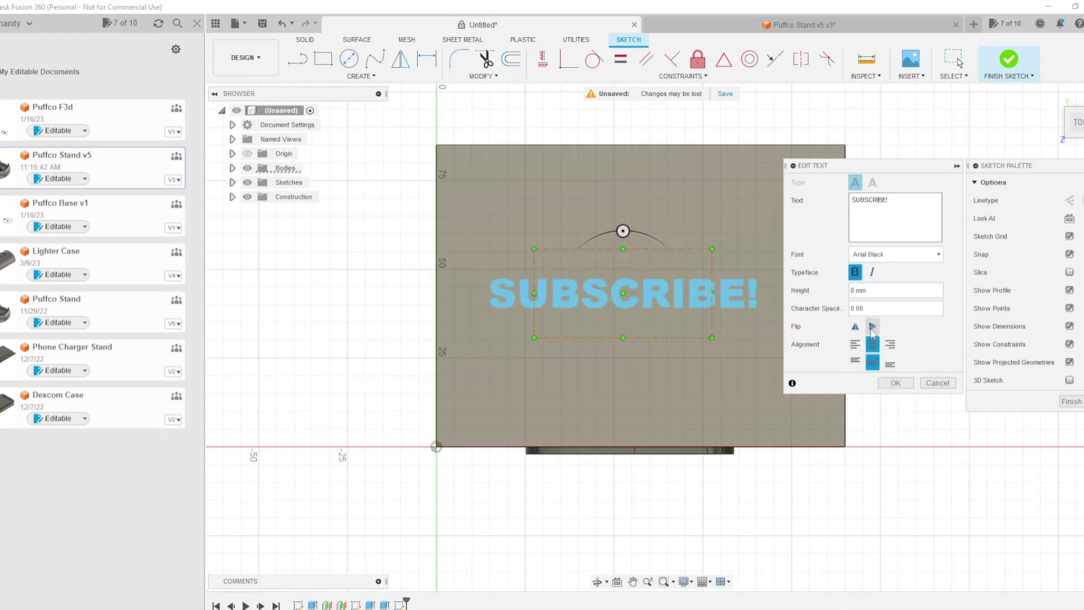
pyautogui.click(896, 382)
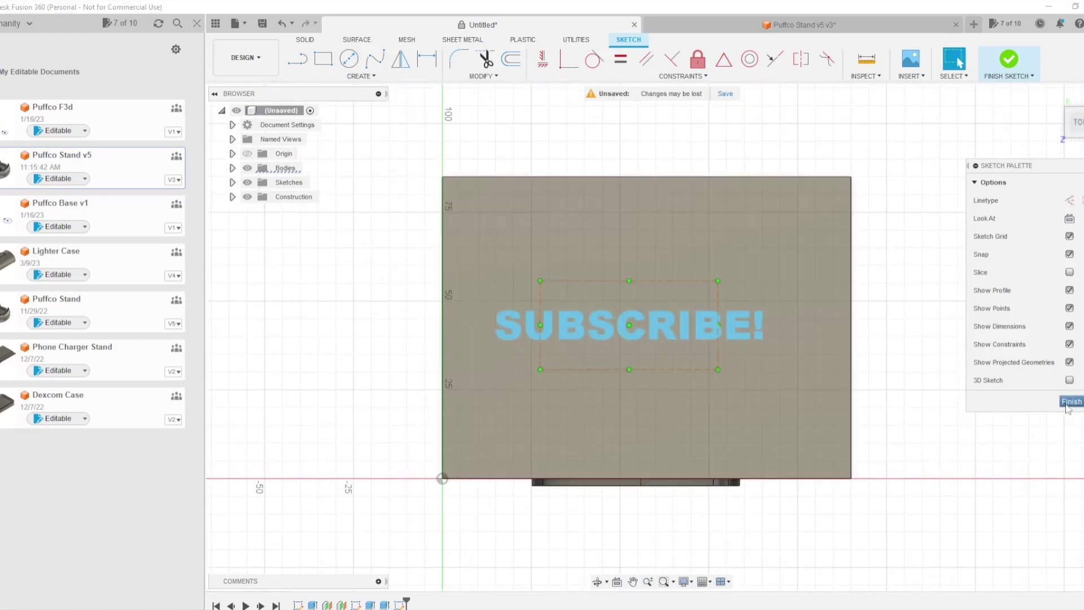
# Step: Extrude the SUBSCRIBE! text profile downward about 3 mm into the box top
pyautogui.moveTo(897, 317)
pyautogui.keyDown('shift'); pyautogui.mouseDown(button='middle')
pyautogui.moveTo(887, 315)
pyautogui.moveTo(930, 360)
pyautogui.moveTo(915, 346)
pyautogui.mouseUp(button='middle'); pyautogui.keyUp('shift')
pyautogui.scroll(5, 905, 348)
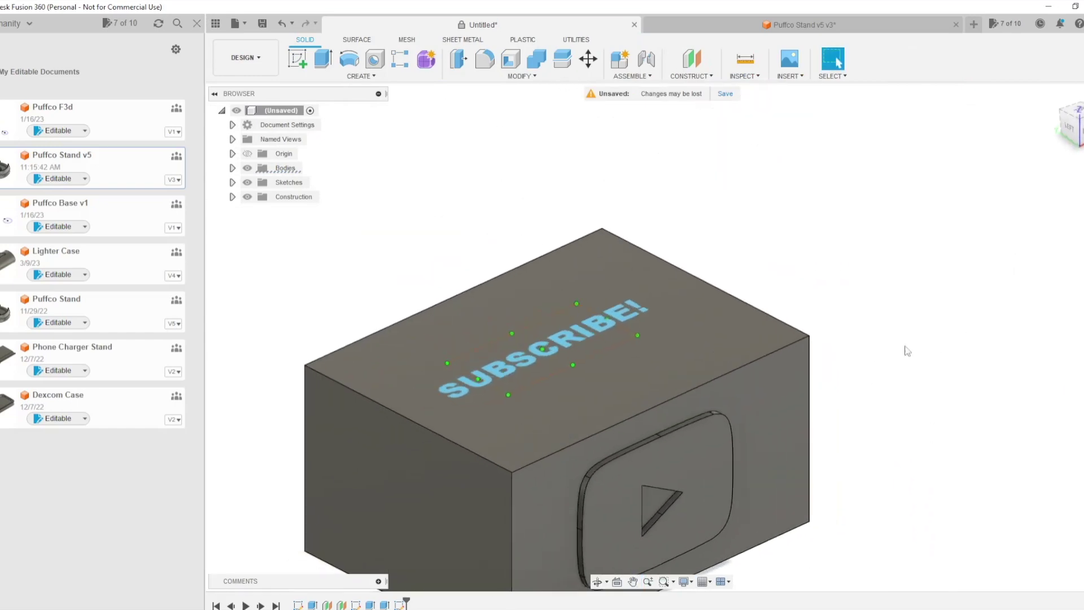
pyautogui.scroll(-3, 505, 363)
pyautogui.scroll(4, 514, 349)
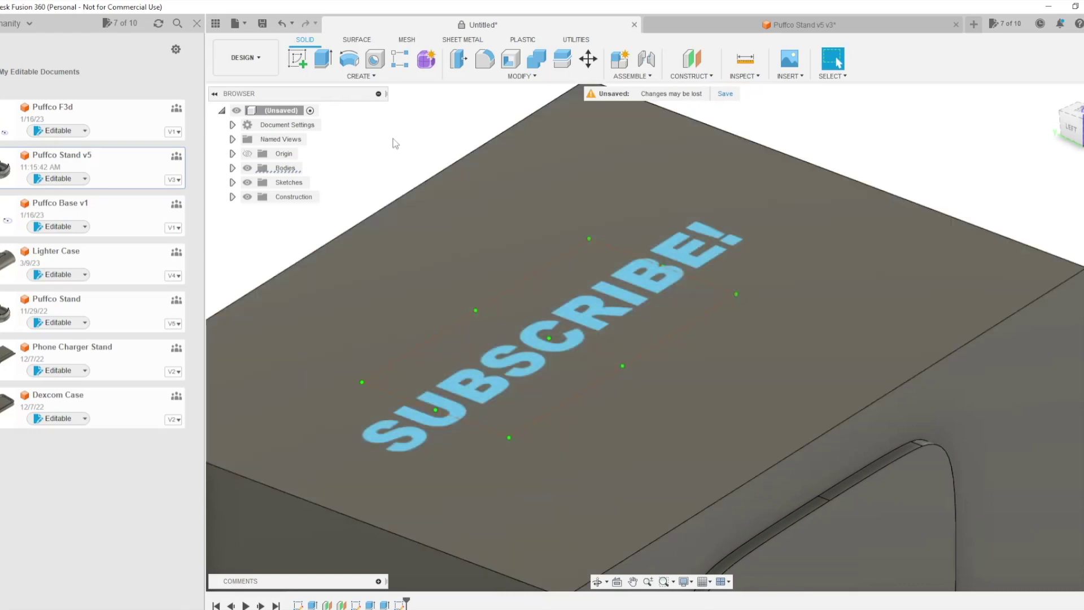
pyautogui.press('e')
pyautogui.click(512, 353)
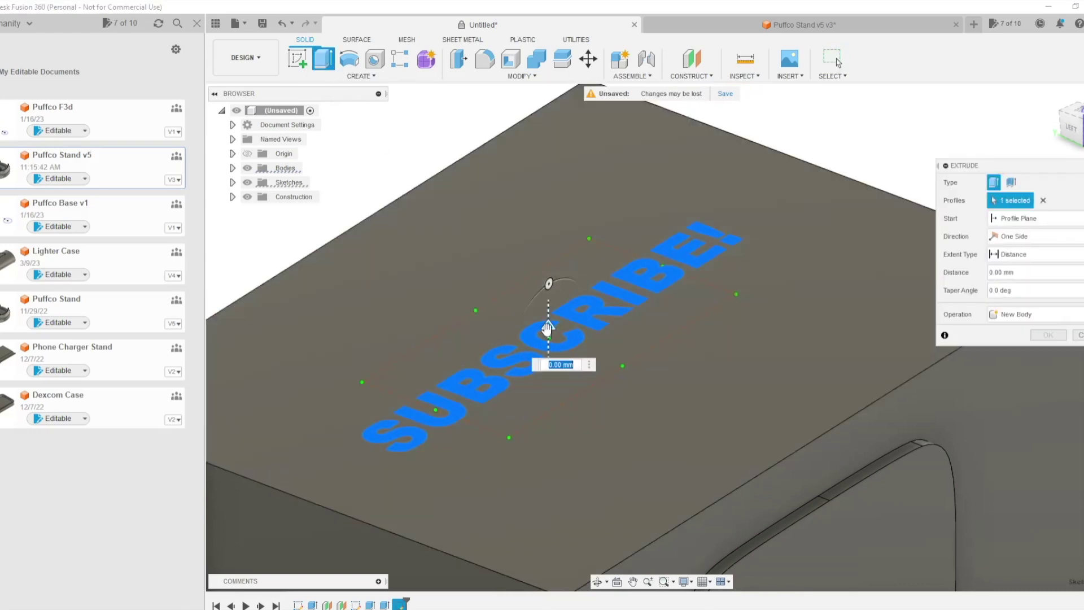
pyautogui.write('-2')
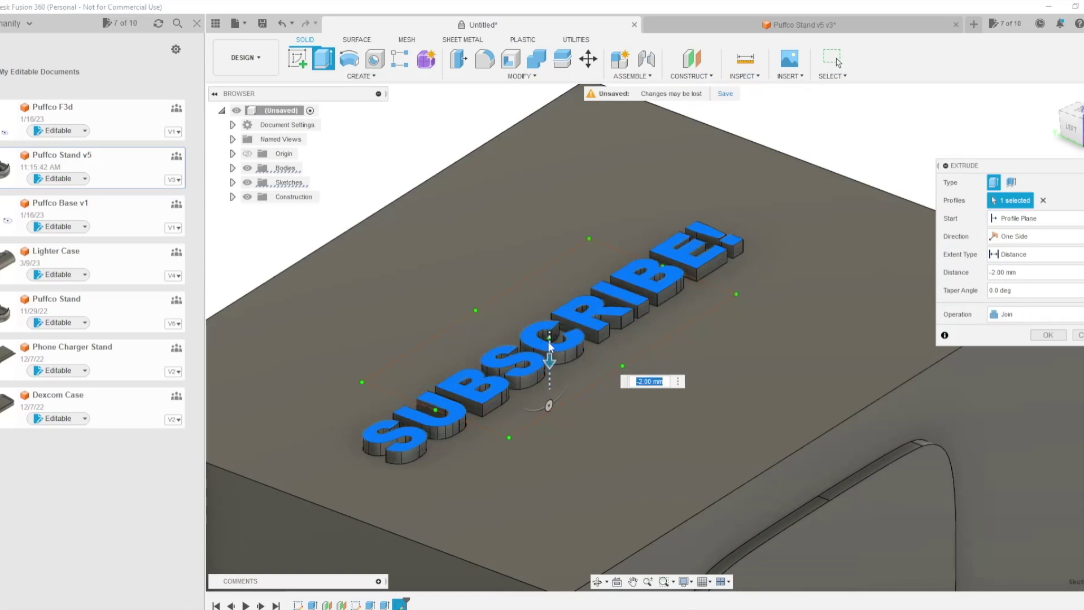
pyautogui.moveTo(550, 358)
pyautogui.mouseDown()
pyautogui.moveTo(551, 369)
pyautogui.moveTo(550, 360)
pyautogui.mouseUp()
# Step: Set the text extrusion's operation to Cut and confirm the 3 mm engraving
pyautogui.click(1081, 314)
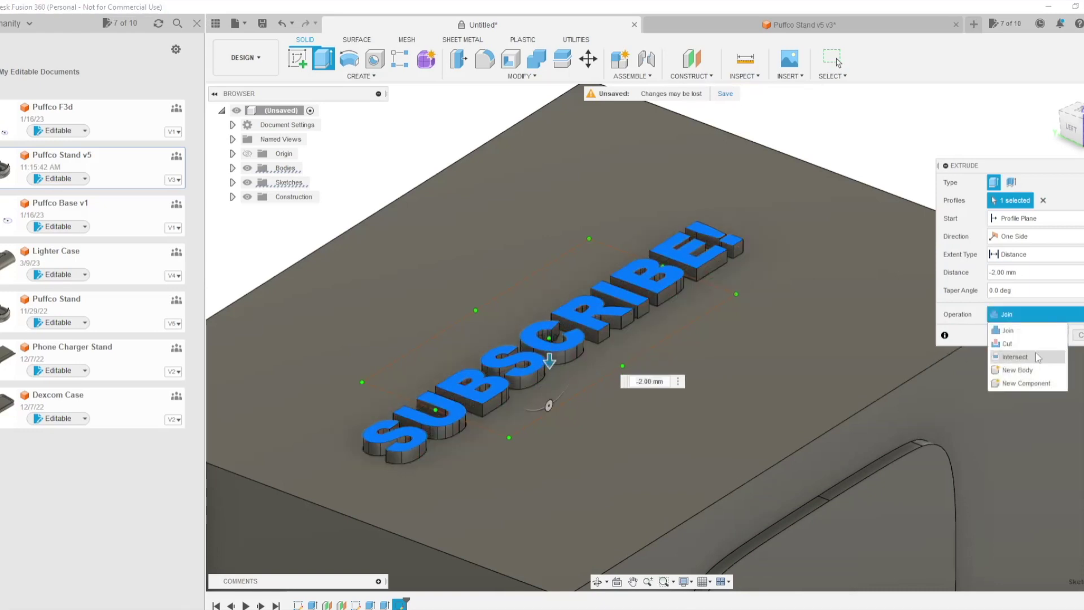
pyautogui.click(1015, 371)
pyautogui.moveTo(551, 359); pyautogui.dragTo(549, 368)
pyautogui.click(1080, 315)
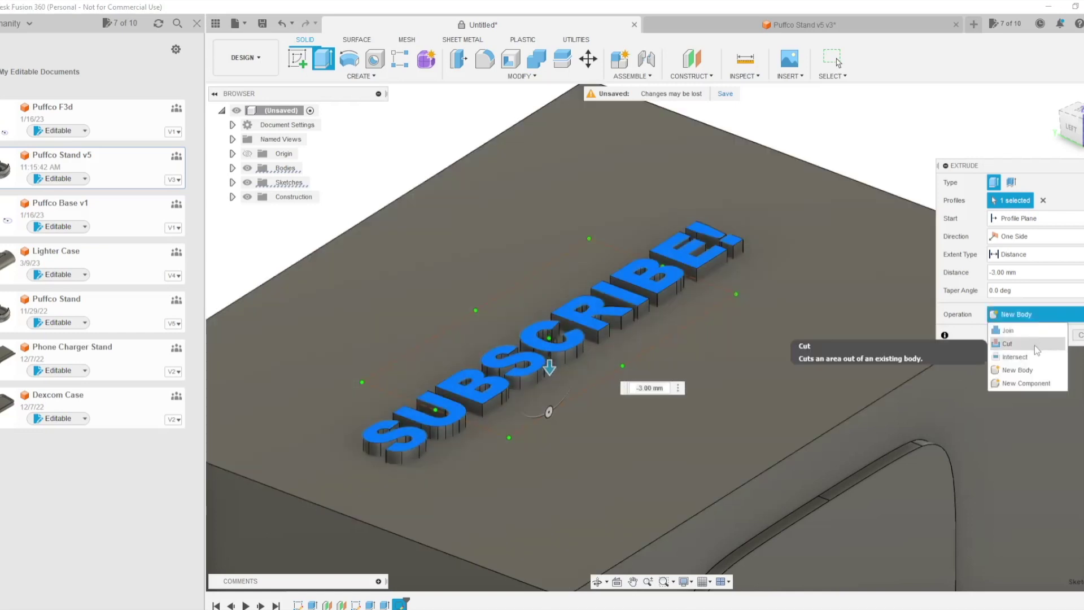
pyautogui.click(1011, 346)
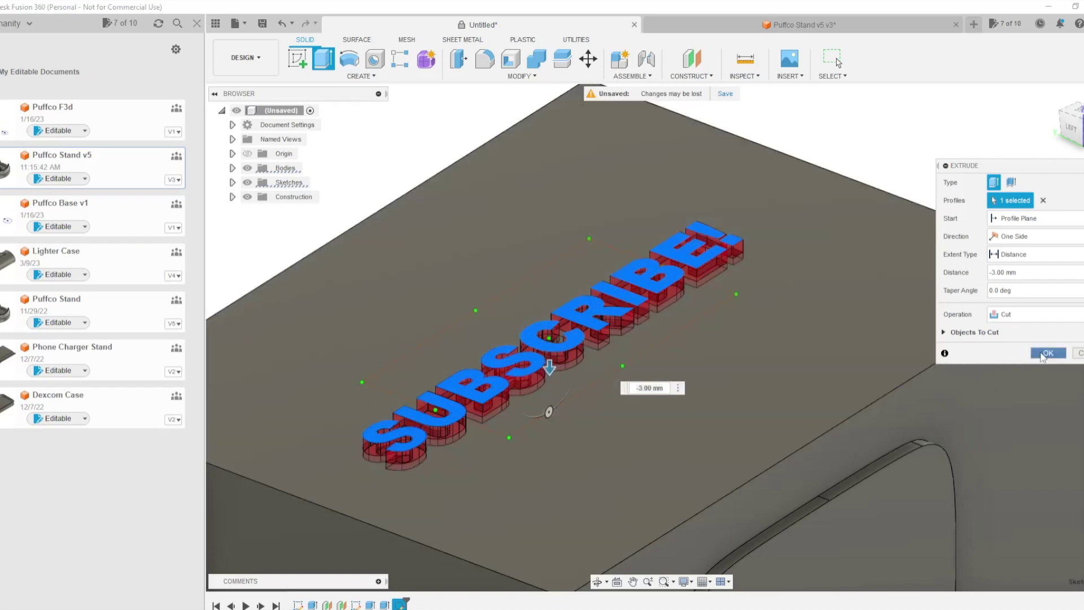
pyautogui.click(1047, 352)
pyautogui.keyDown('shift'); pyautogui.moveTo(951, 210); pyautogui.dragTo(648, 216, button='middle'); pyautogui.keyUp('shift')
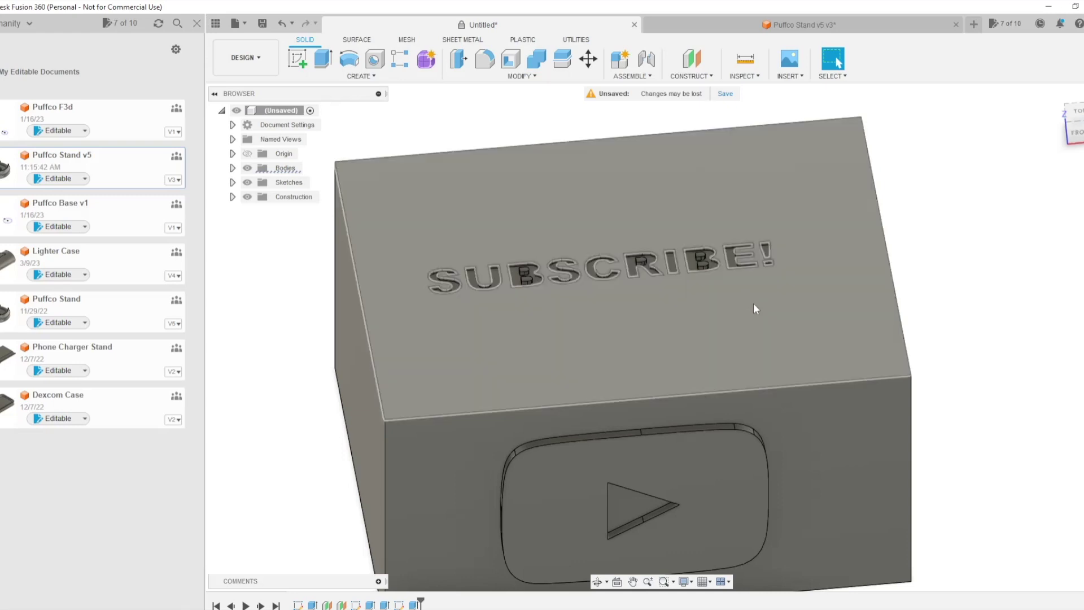
pyautogui.scroll(-3, 836, 296)
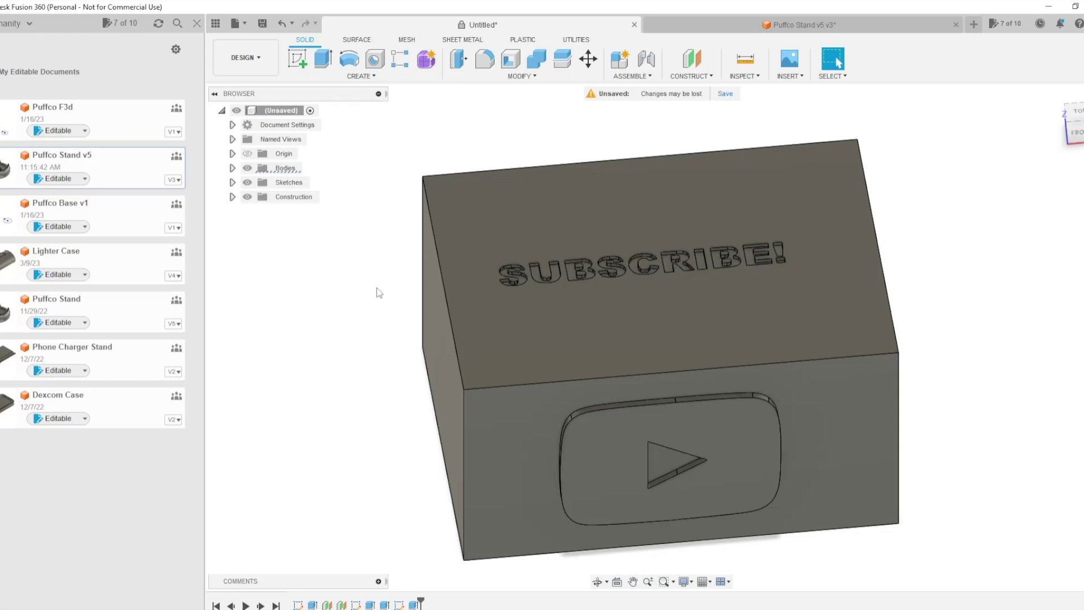
pyautogui.scroll(-2, 359, 334)
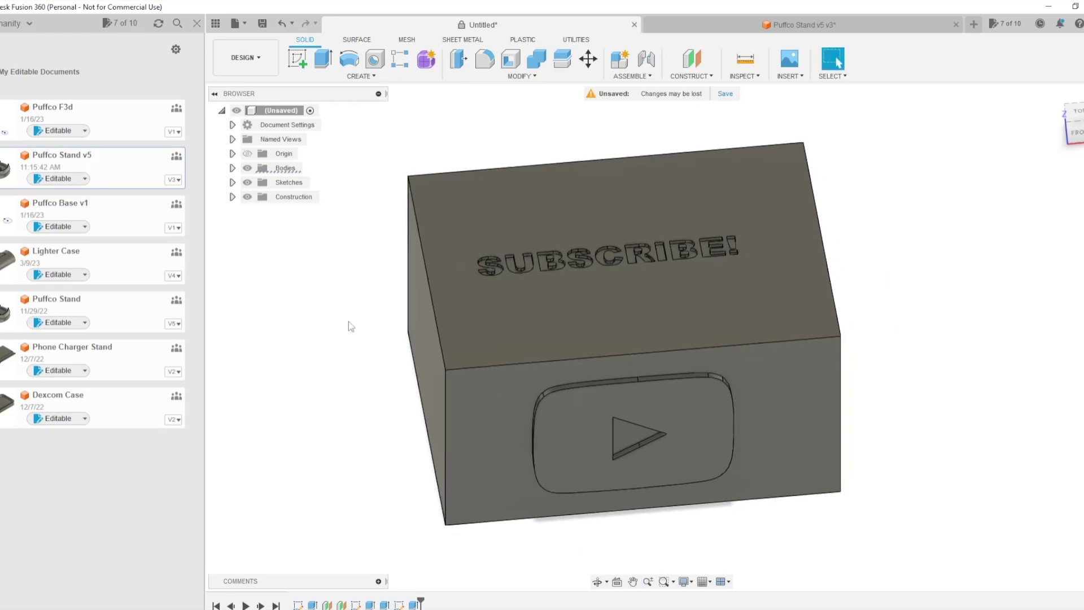